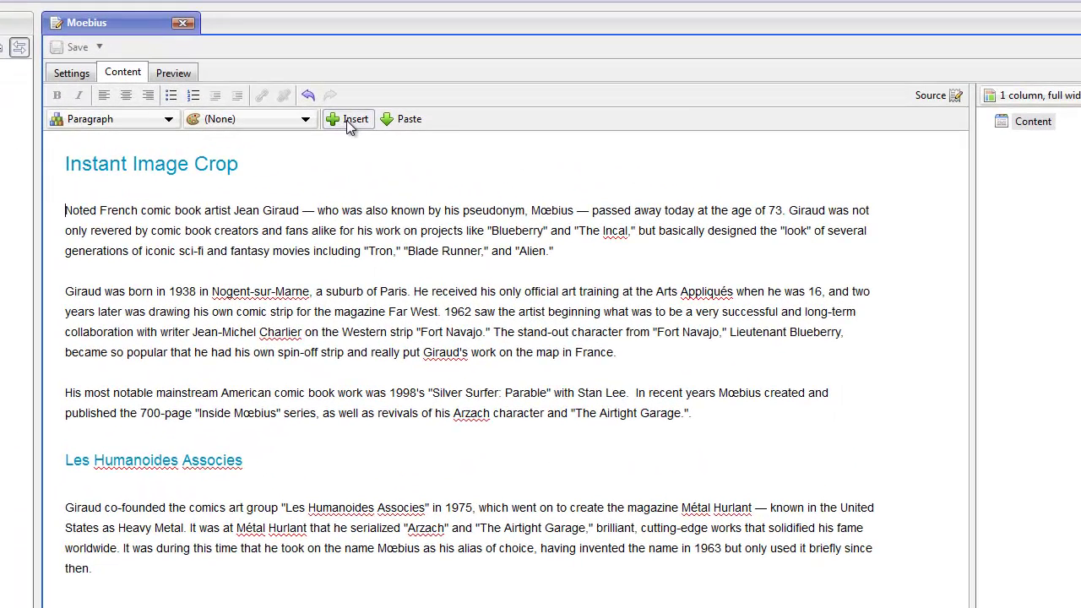
# While inserting an image, upload Star_Wars_Visions.jpg into the Moebius media folder.
pyautogui.click(460, 136)
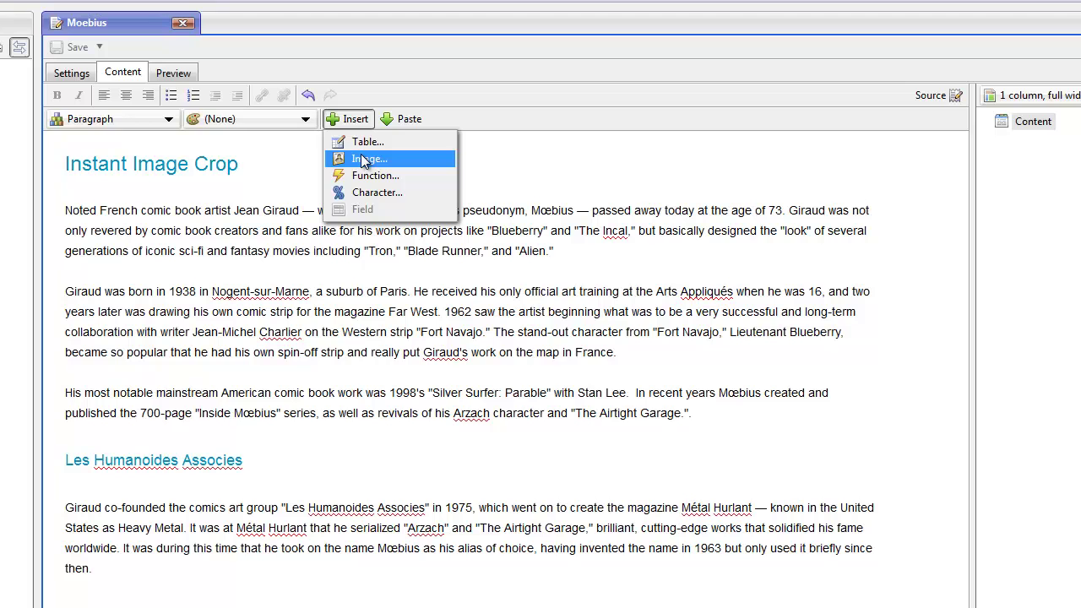
pyautogui.click(365, 159)
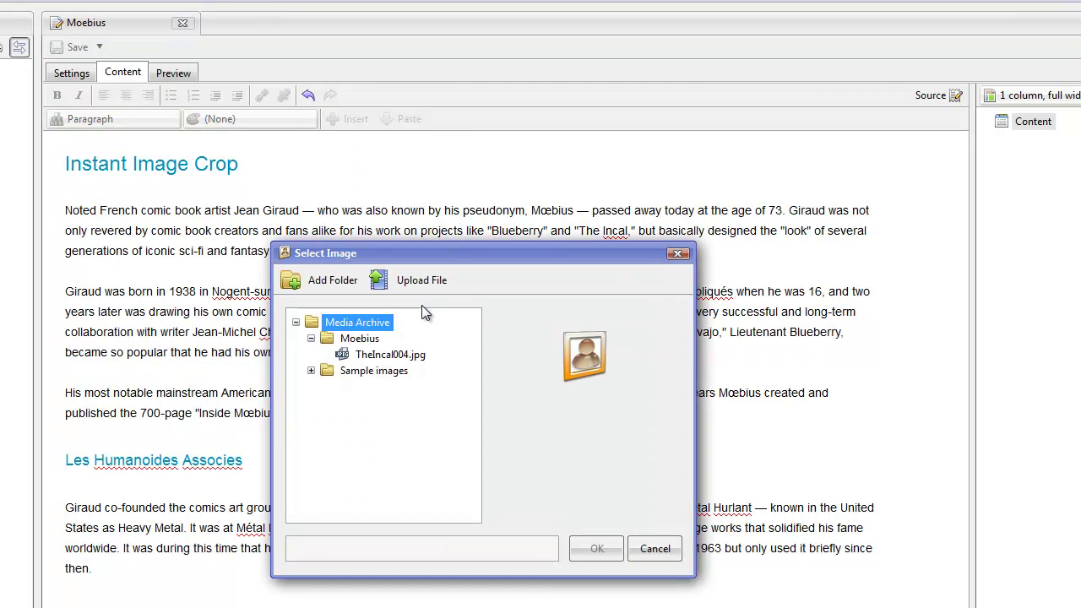
pyautogui.click(364, 341)
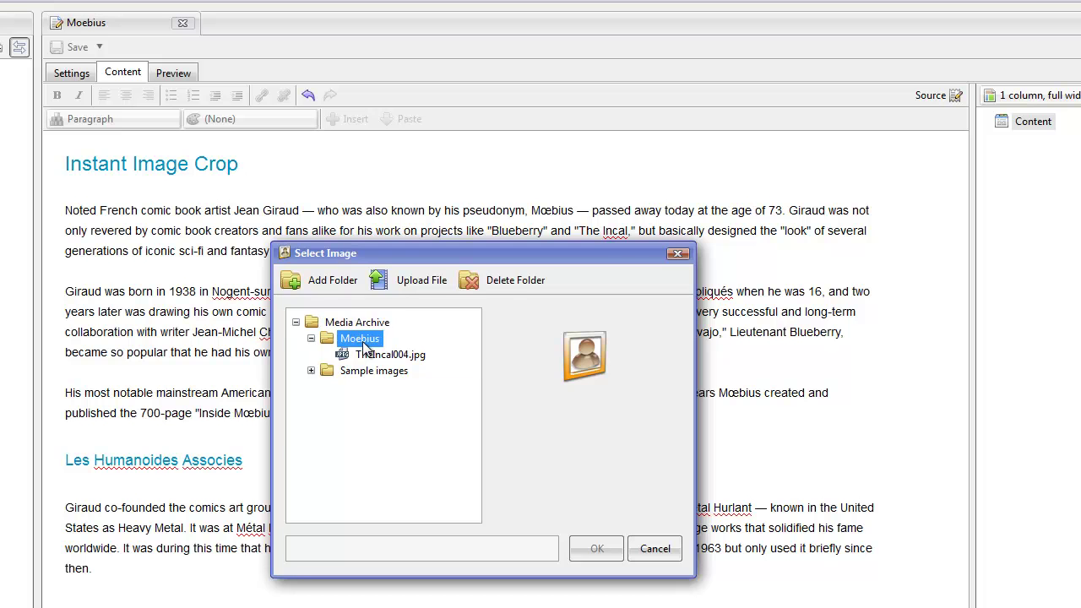
pyautogui.click(412, 279)
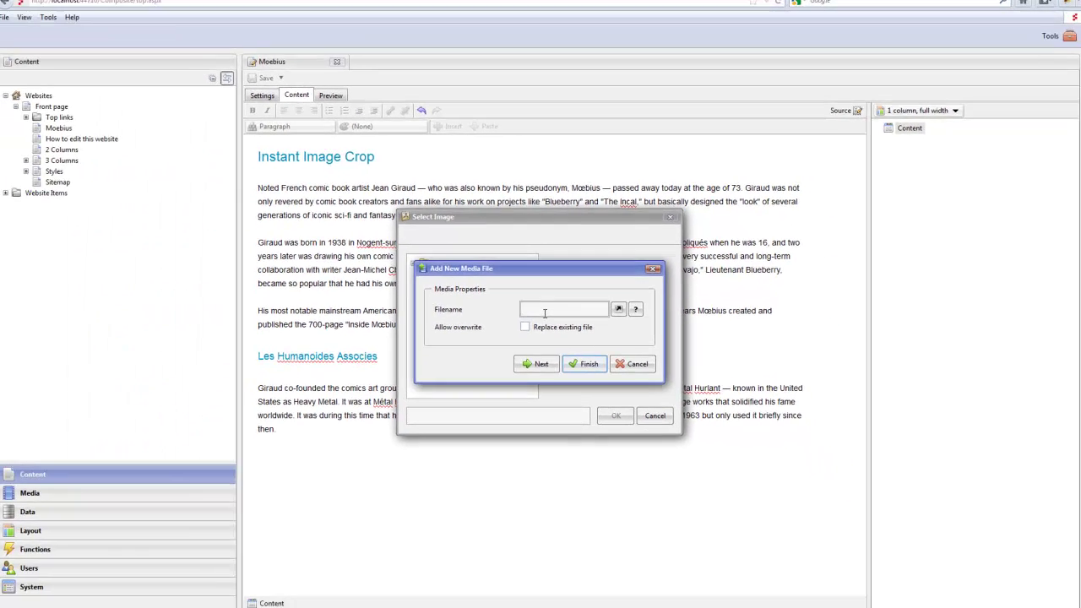
pyautogui.click(485, 408)
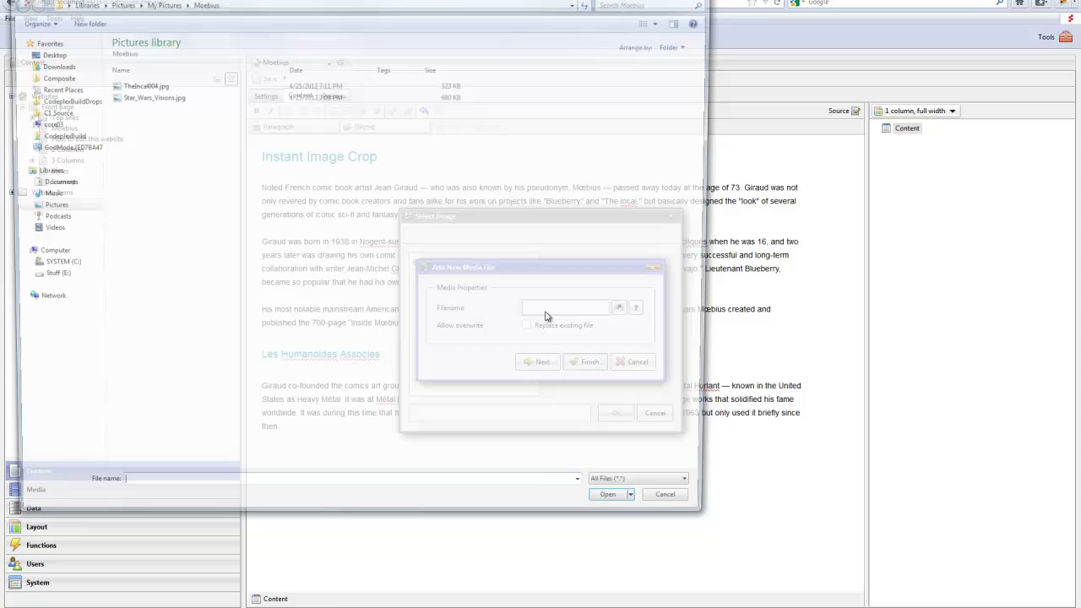
pyautogui.doubleClick(165, 96)
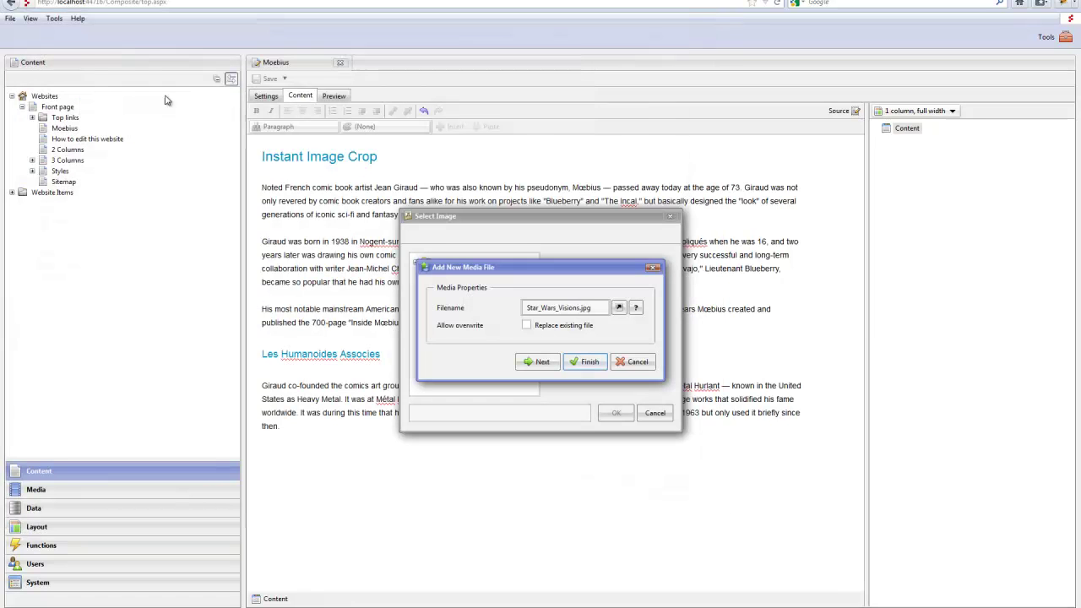
pyautogui.click(588, 361)
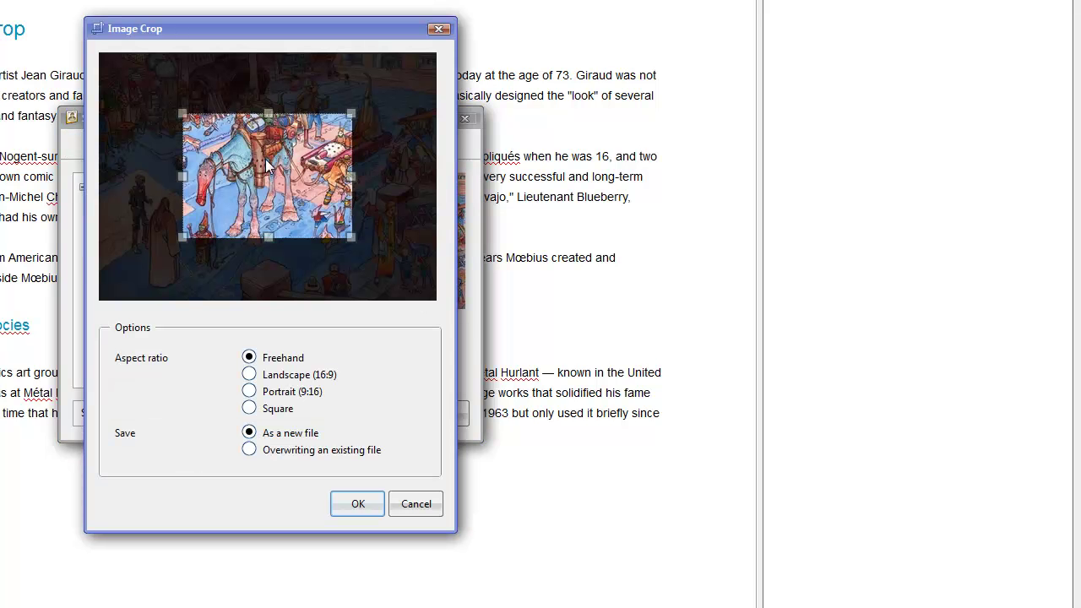
# Crop Star_Wars_Visions.jpg to a Portrait (9:16) box around the robed figures and save it as a new file.
pyautogui.moveTo(283, 167); pyautogui.dragTo(240, 133)
pyautogui.moveTo(309, 203); pyautogui.dragTo(345, 212)
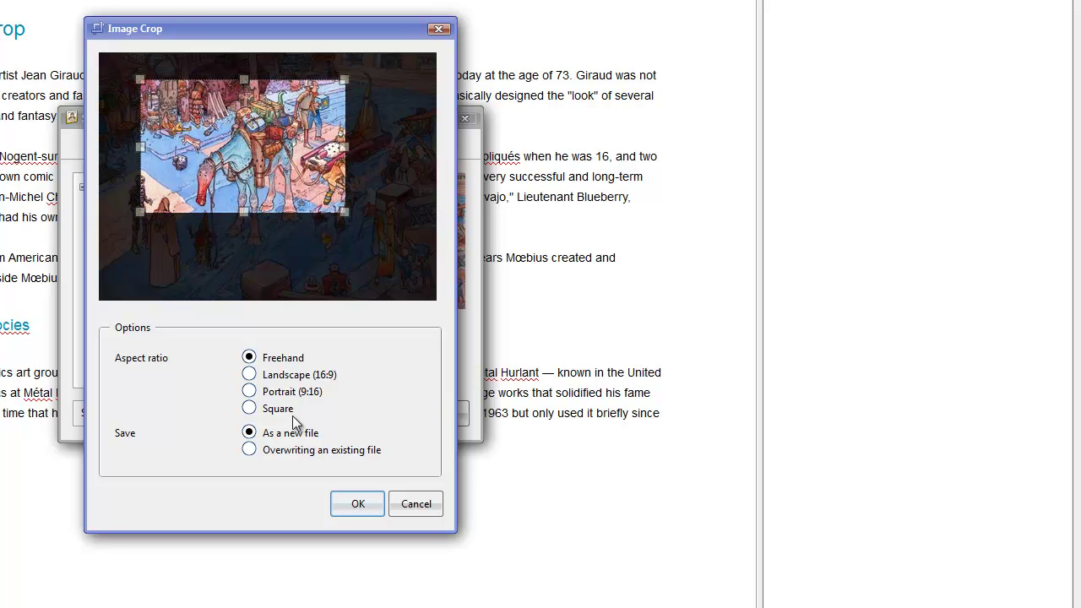
pyautogui.click(291, 394)
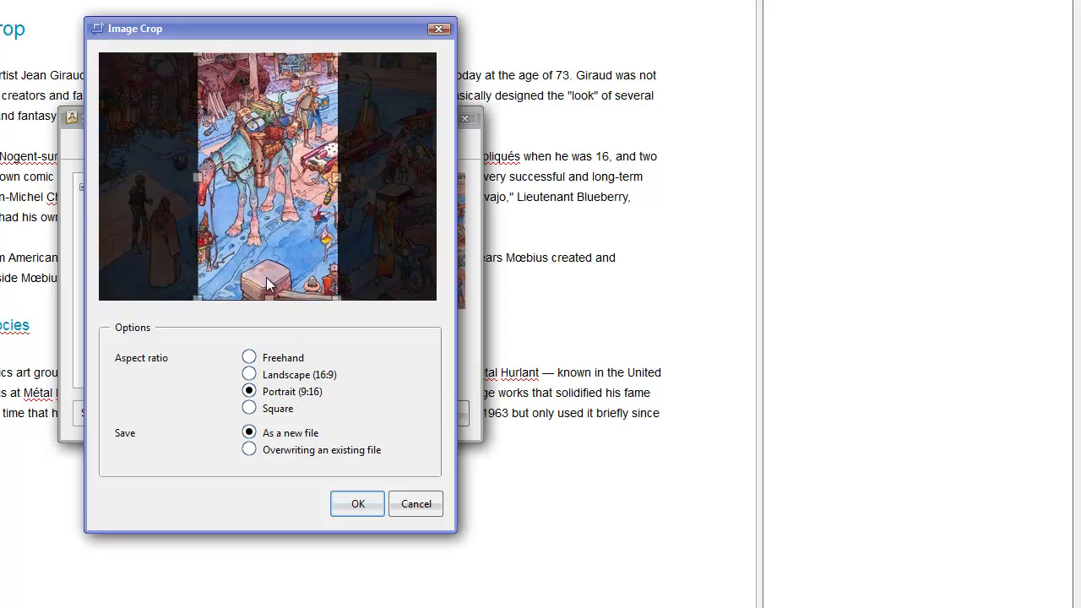
pyautogui.moveTo(286, 193); pyautogui.dragTo(222, 192)
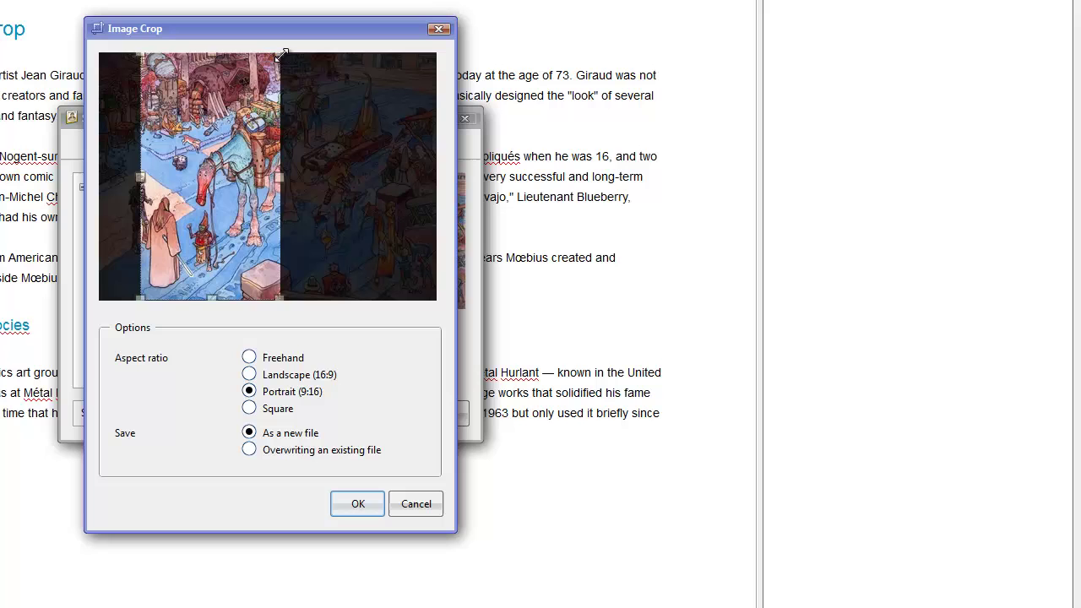
pyautogui.moveTo(281, 56); pyautogui.dragTo(217, 138)
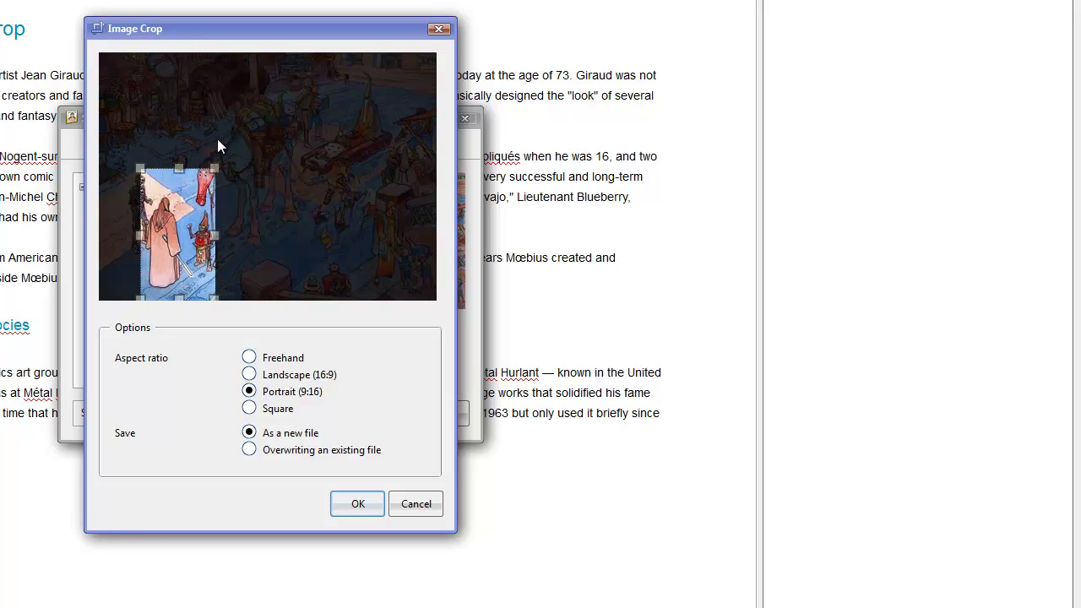
pyautogui.click(353, 505)
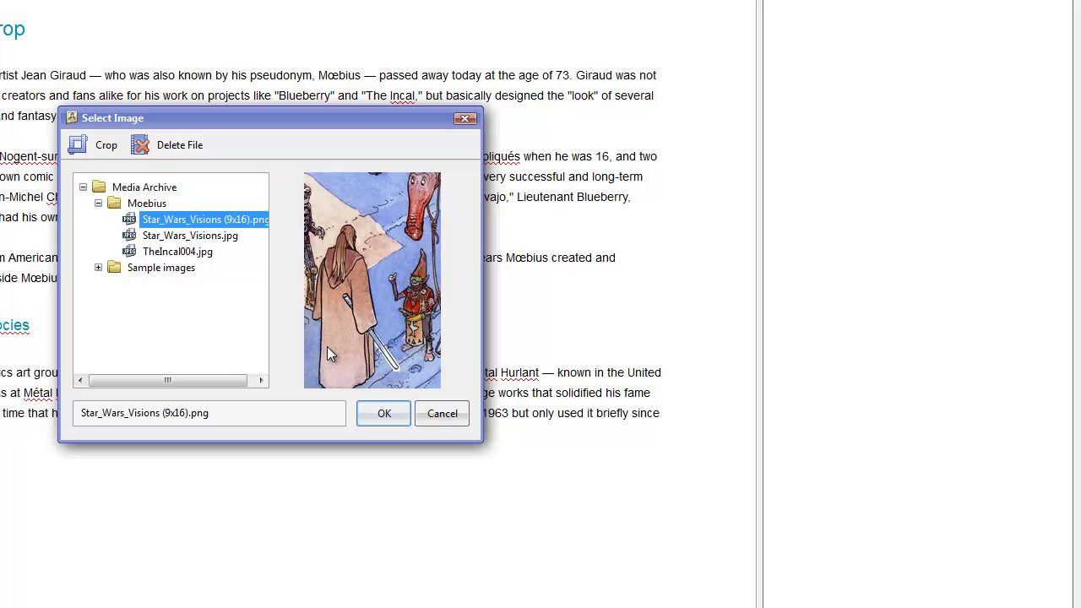
# Insert Star_Wars_Visions (9x16).png into the article with a Maximum Width of 150.
pyautogui.click(387, 413)
pyautogui.click(153, 179)
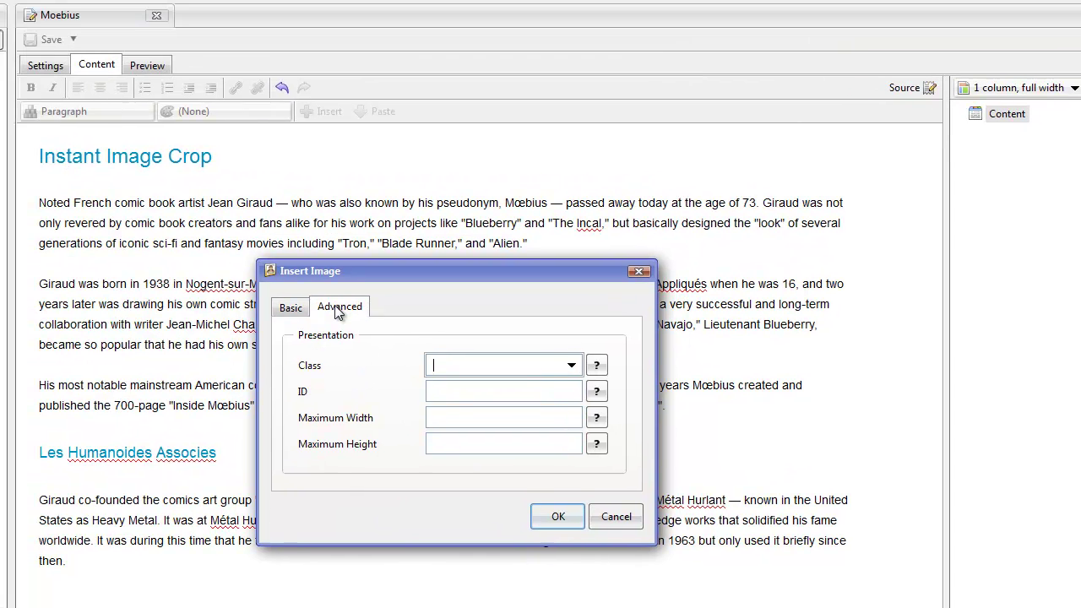
pyautogui.click(457, 421)
pyautogui.write('15')
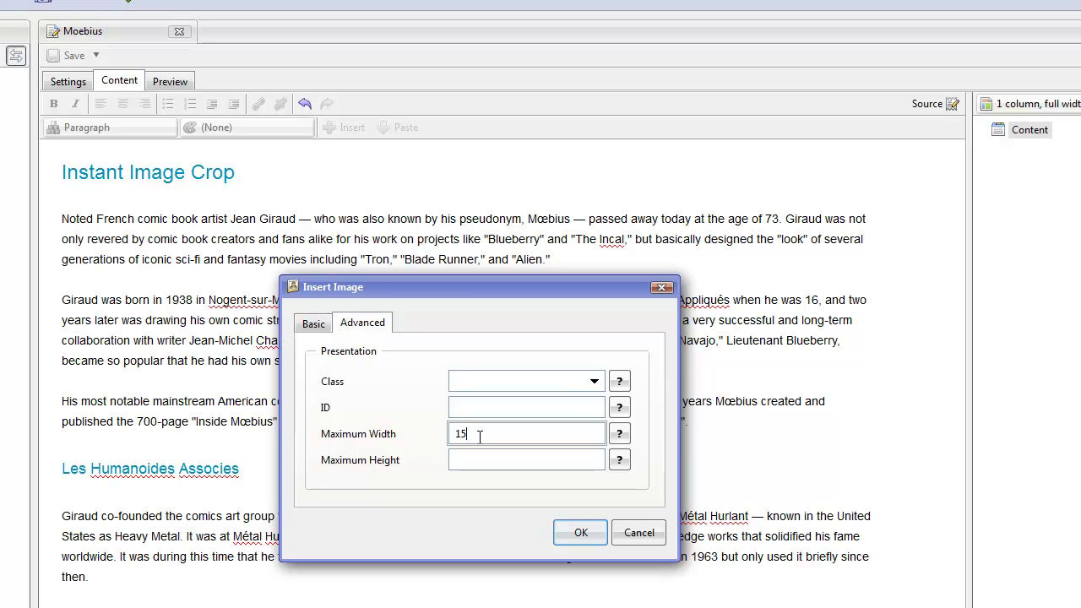
pyautogui.write('0')
pyautogui.click(583, 534)
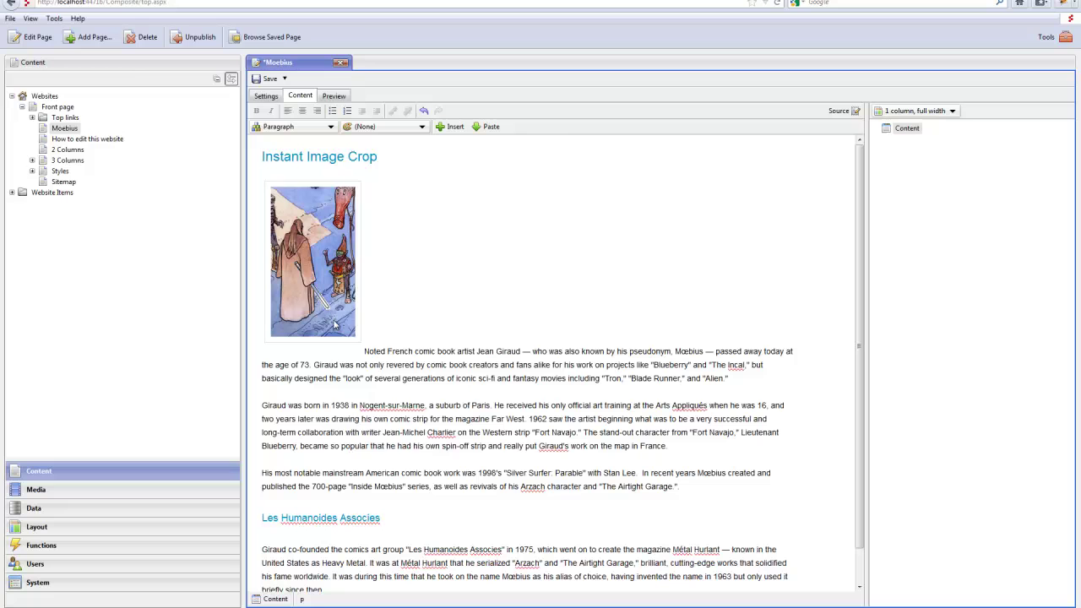
# Right-align the inserted portrait image beside the text.
pyautogui.rightClick(335, 323)
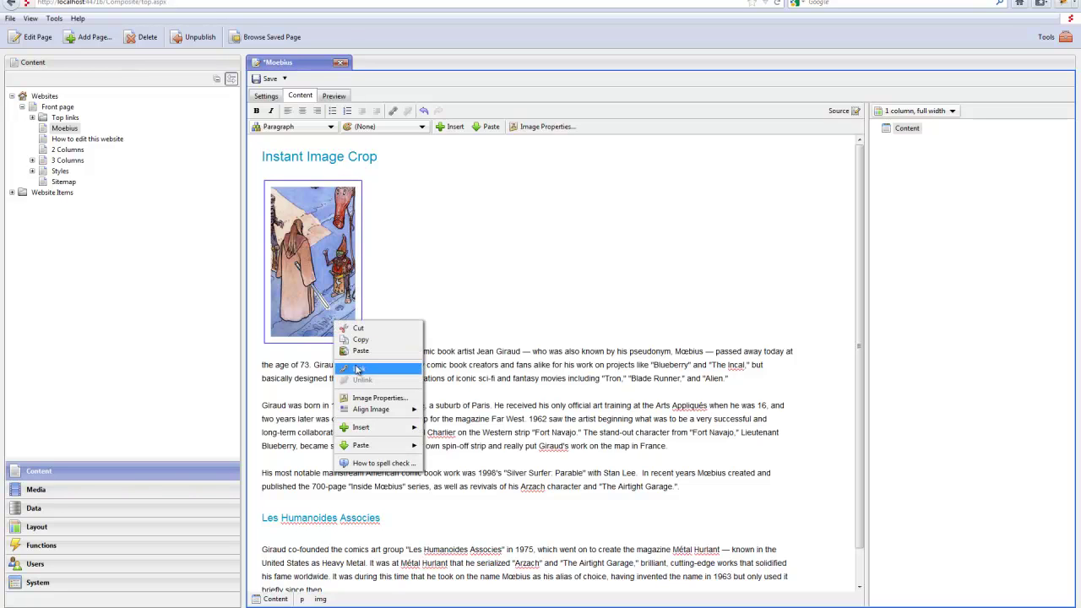
pyautogui.moveTo(379, 410)
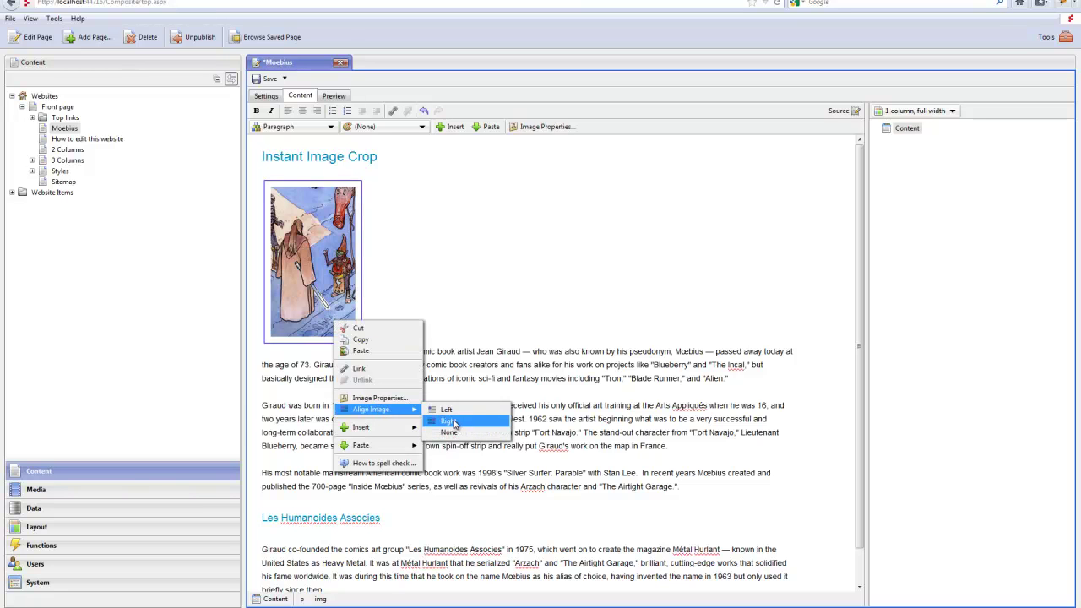
pyautogui.click(456, 420)
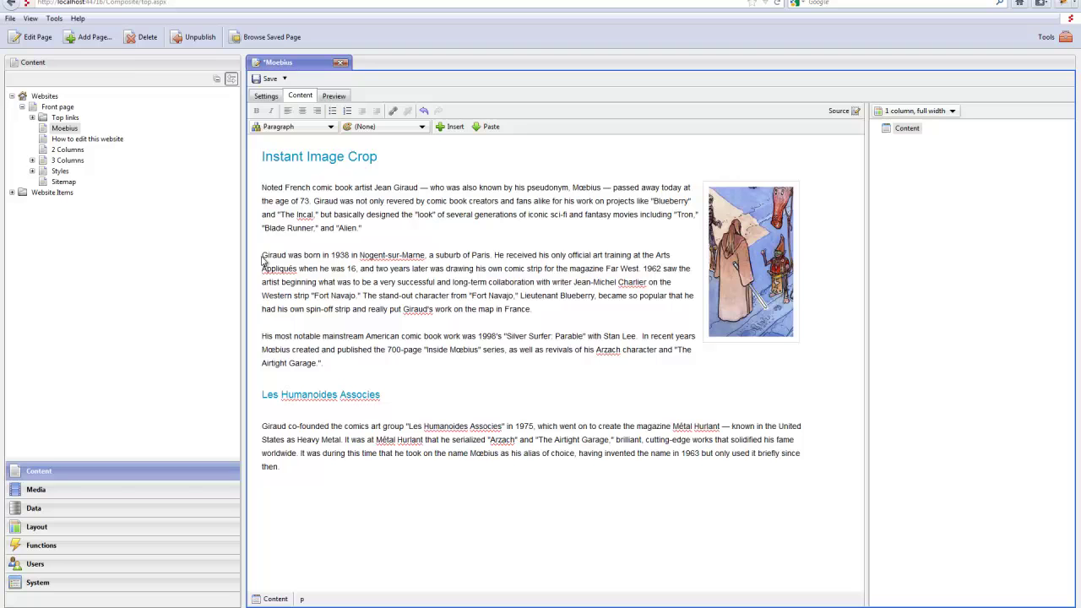
# Start inserting another image, pick TheIncal004.jpg from the Moebius folder and open cropping for it.
pyautogui.click(454, 128)
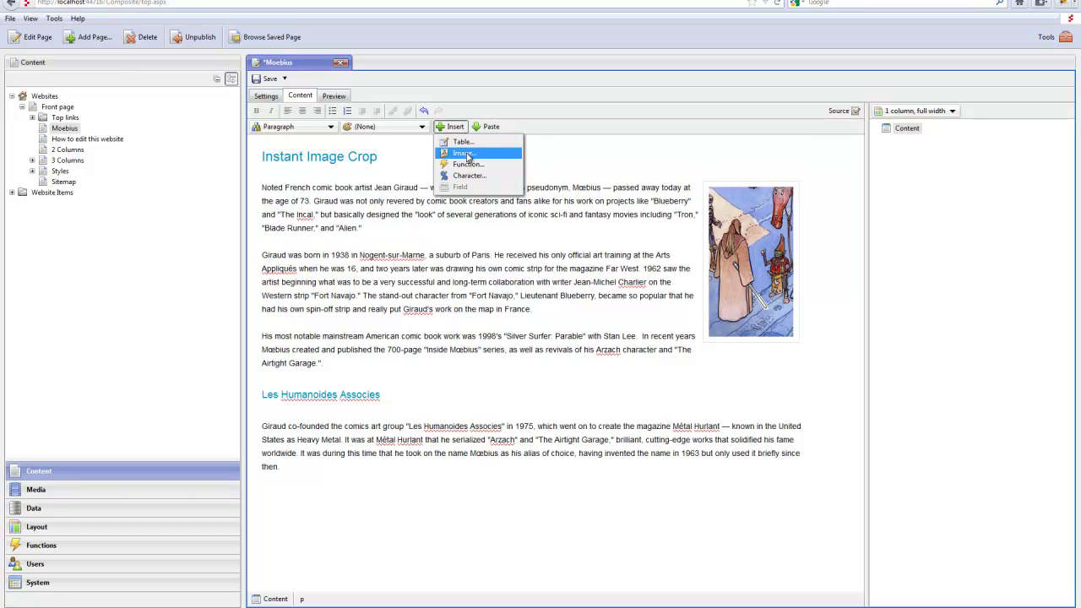
pyautogui.click(467, 156)
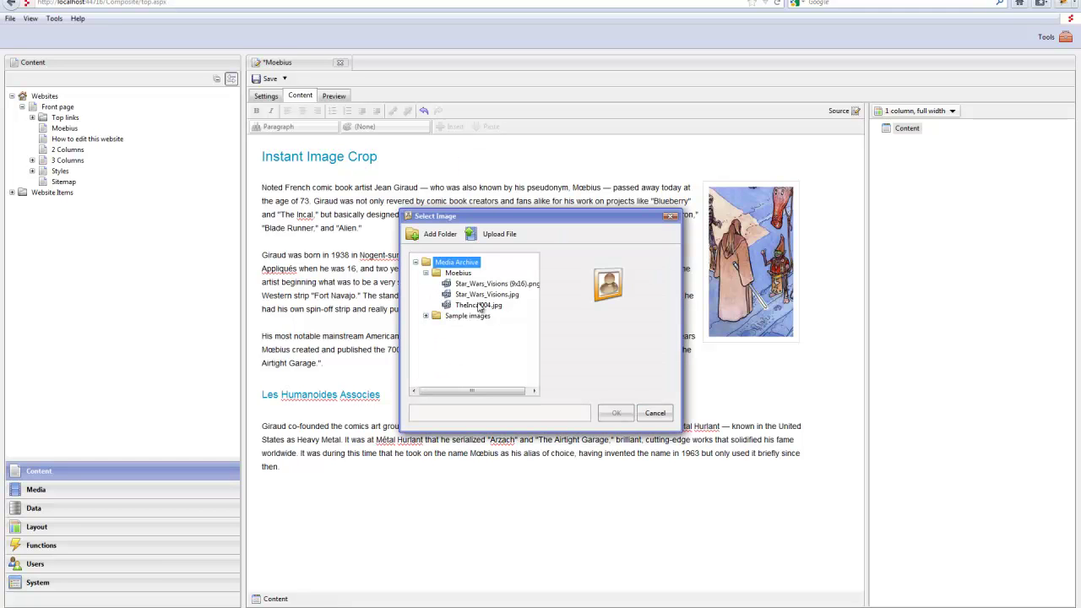
pyautogui.click(479, 305)
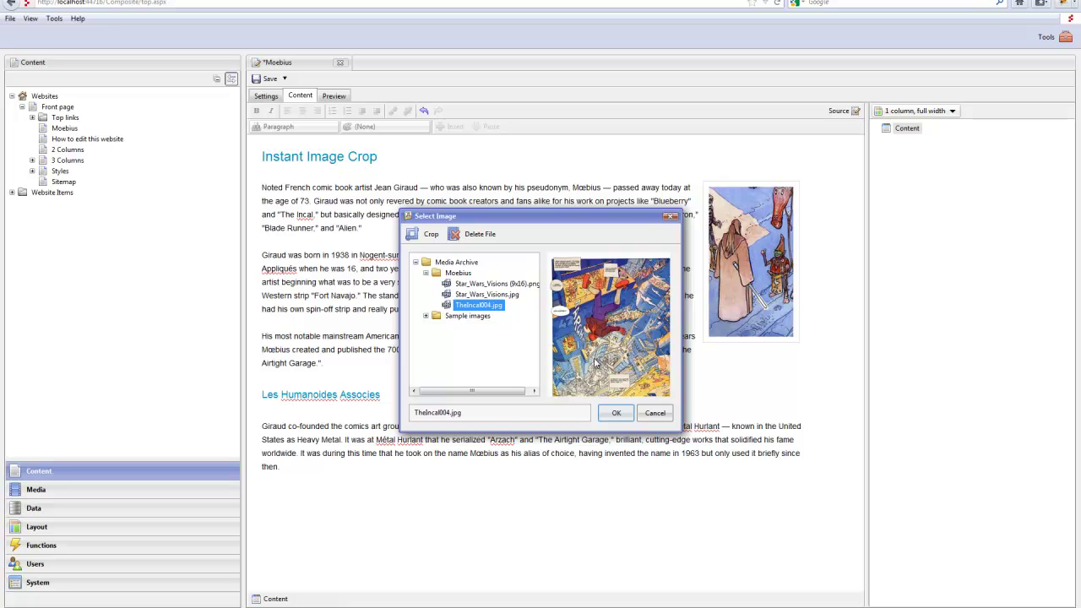
pyautogui.click(432, 235)
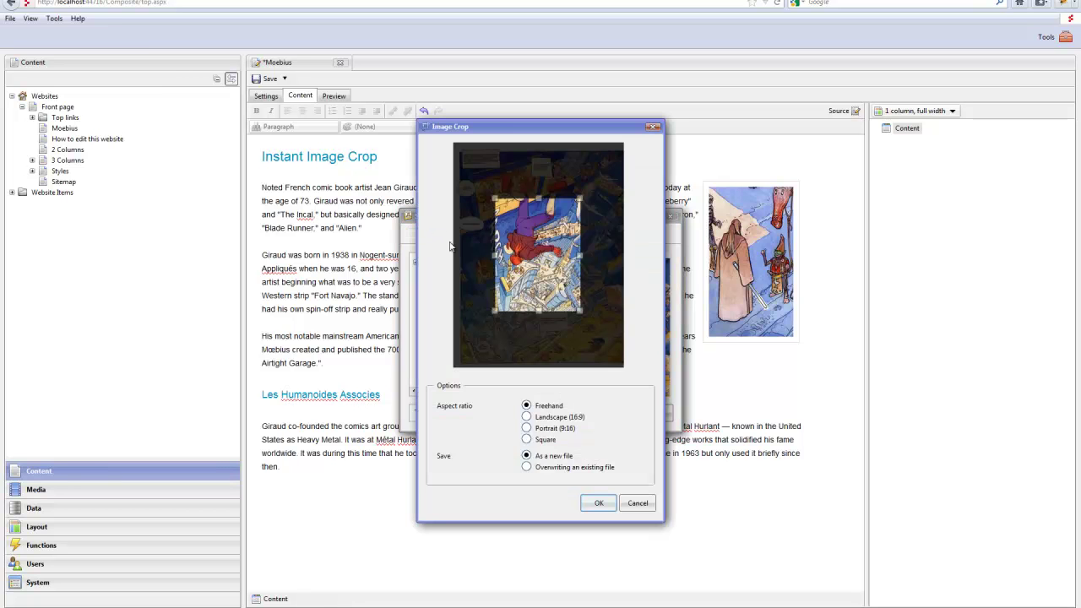
# Crop TheIncal004.jpg to a tightened Square frame and save it as a new file.
pyautogui.click(551, 440)
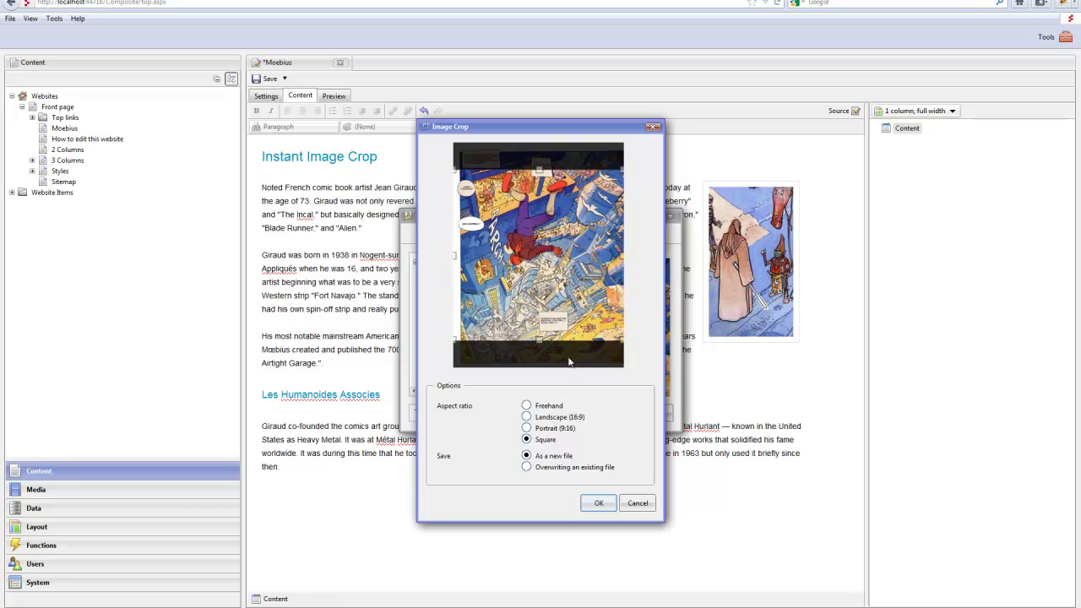
pyautogui.moveTo(454, 168); pyautogui.dragTo(517, 237)
pyautogui.moveTo(586, 303); pyautogui.dragTo(553, 248)
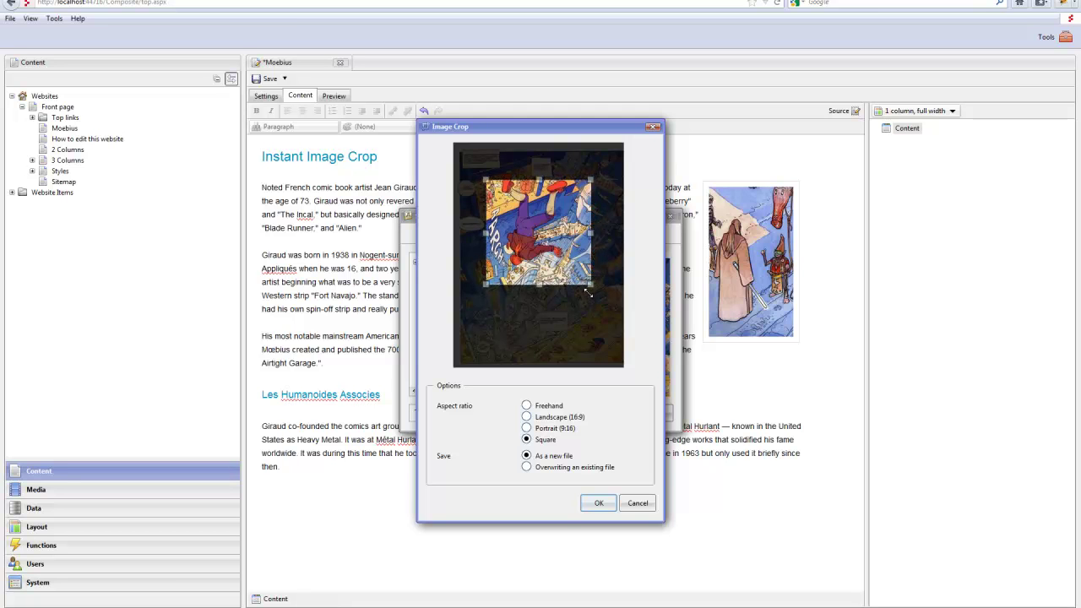
pyautogui.moveTo(591, 285); pyautogui.dragTo(582, 275)
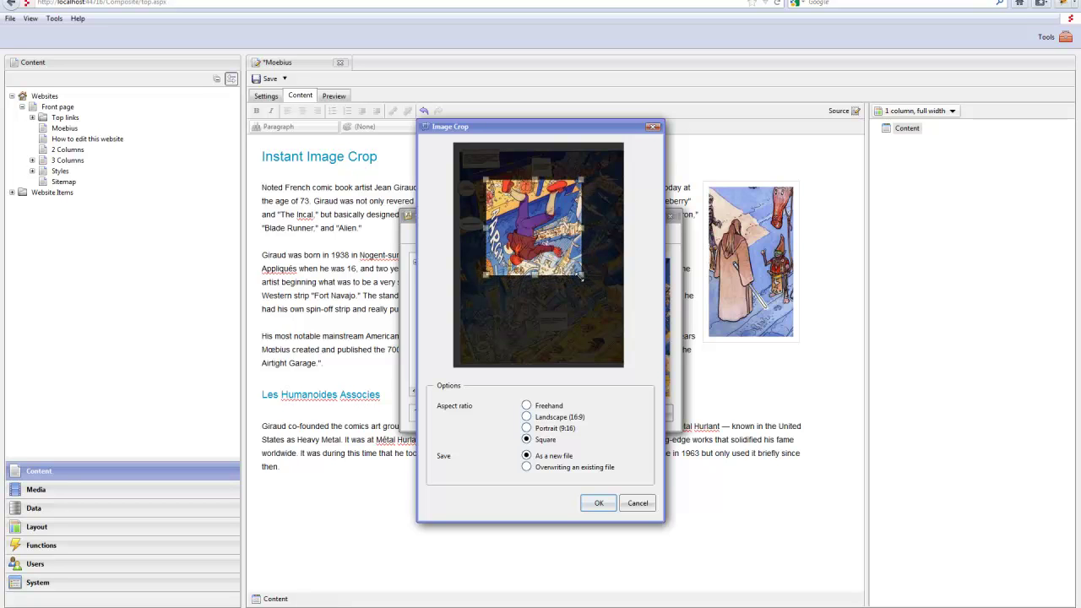
pyautogui.click(597, 504)
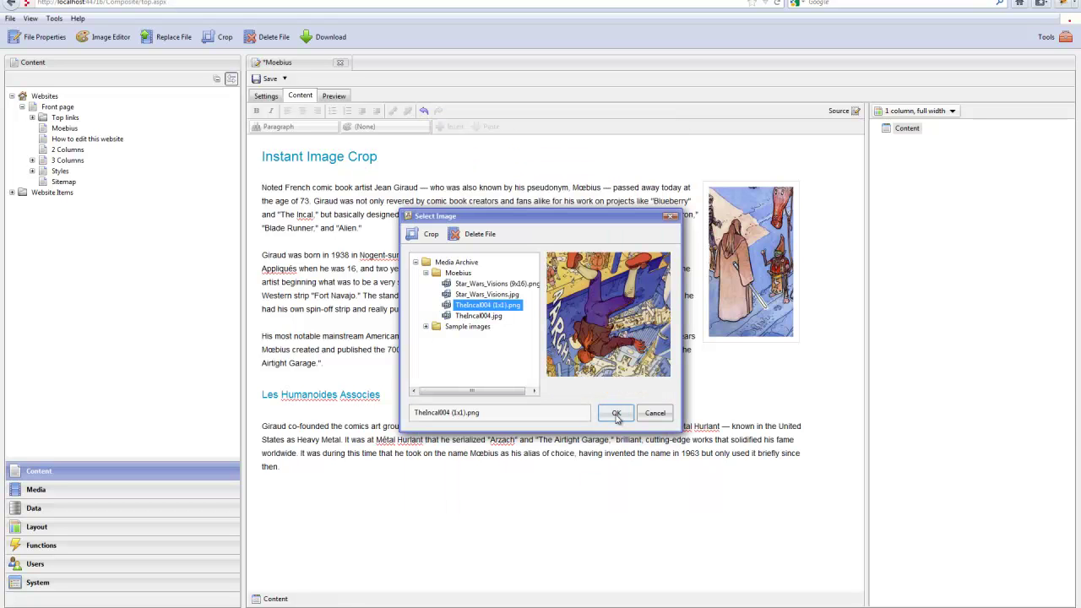
# Insert TheIncal004 (1x1).png into the page with a Maximum Width of 200.
pyautogui.click(616, 414)
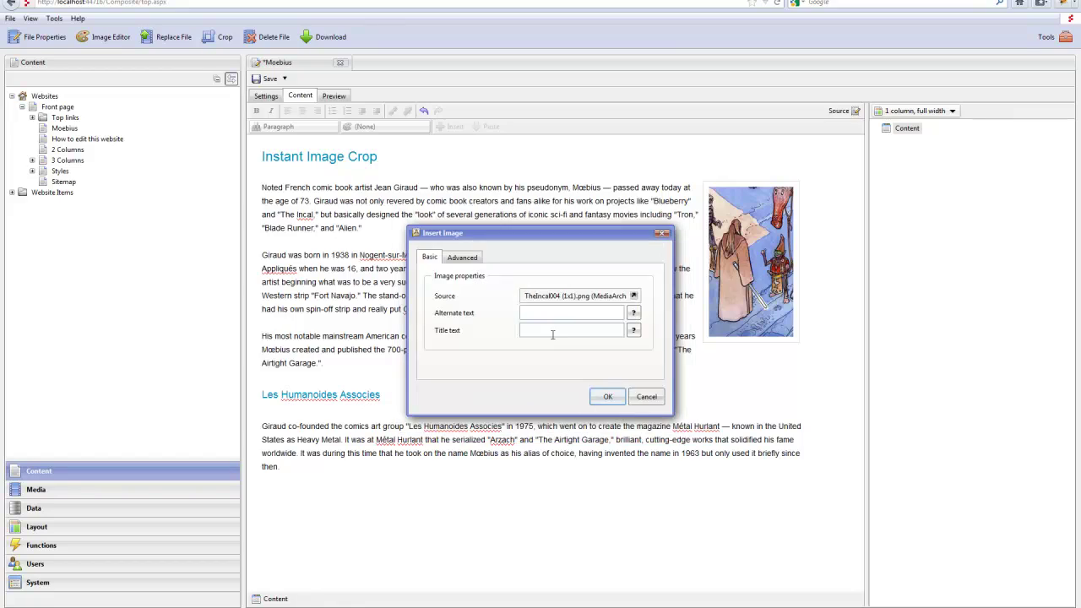
pyautogui.click(474, 259)
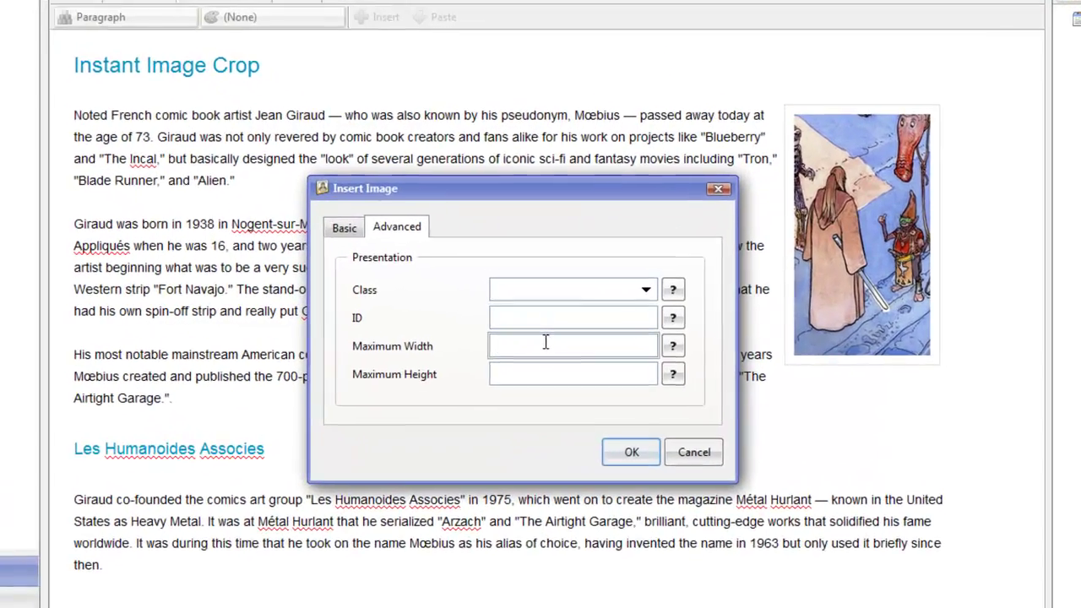
pyautogui.click(546, 342)
pyautogui.write('200')
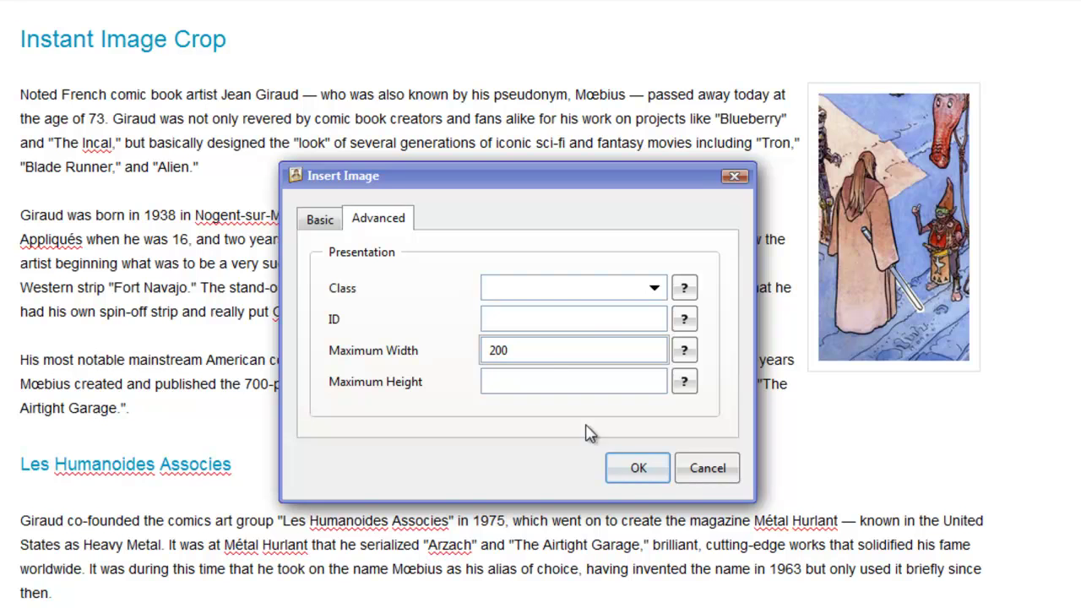
pyautogui.click(639, 472)
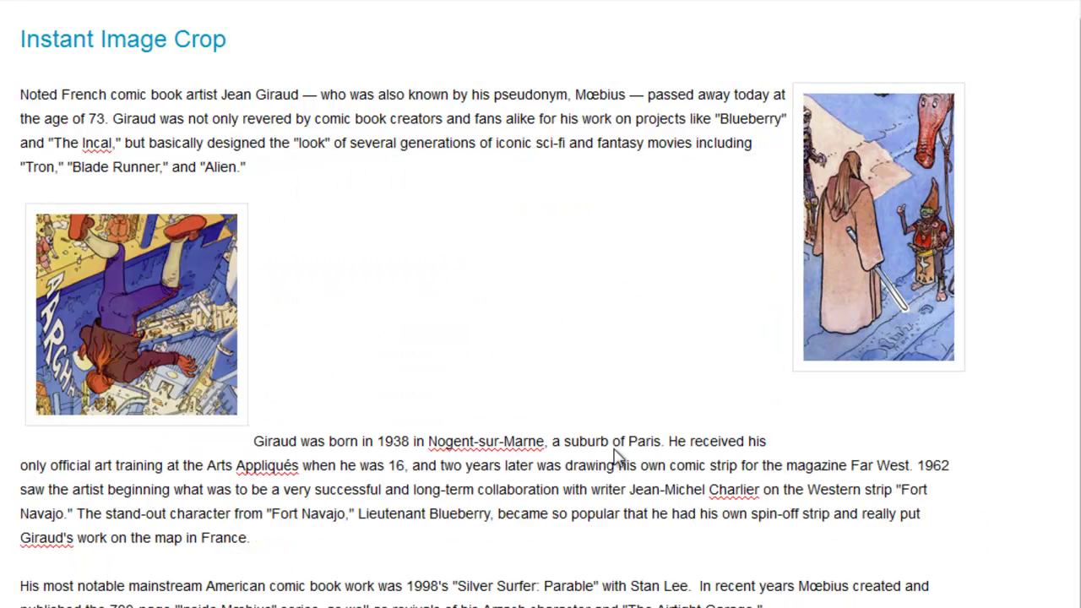
# Left-align the square image so the text wraps beside it.
pyautogui.rightClick(167, 321)
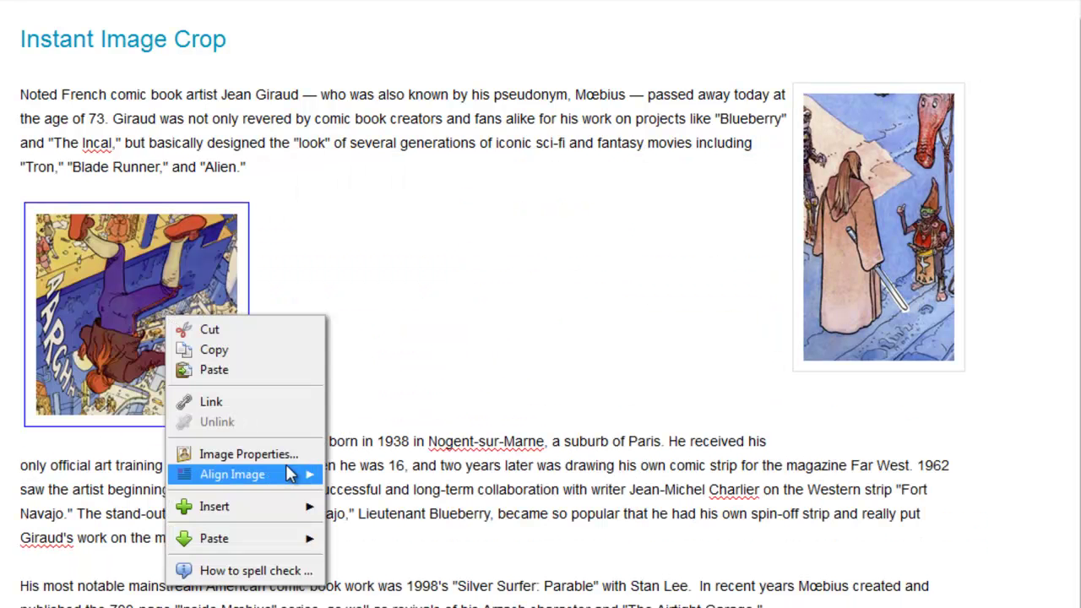
pyautogui.moveTo(291, 475)
pyautogui.click(363, 476)
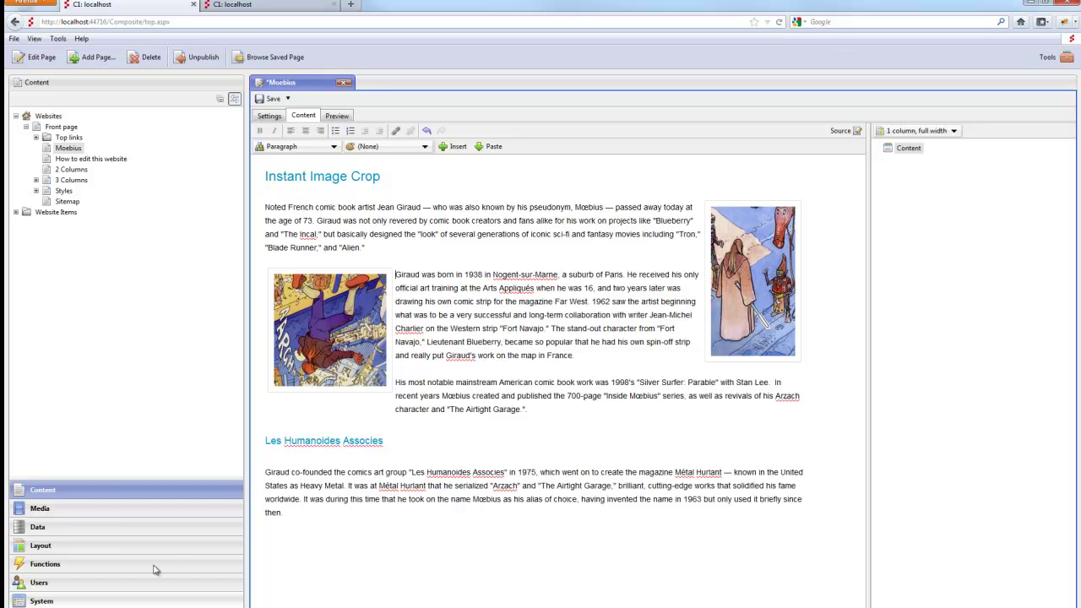
# On the second site, find Composite.Media.ImageCrop under Packages > Available Packages > Composite.Media and view its package info.
pyautogui.click(283, 7)
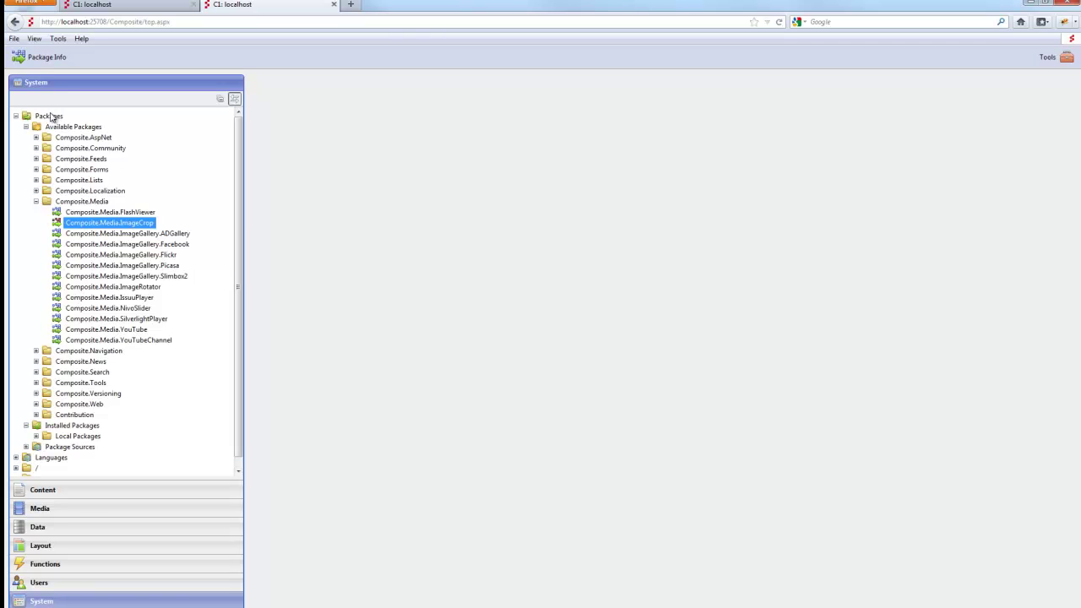
pyautogui.click(53, 118)
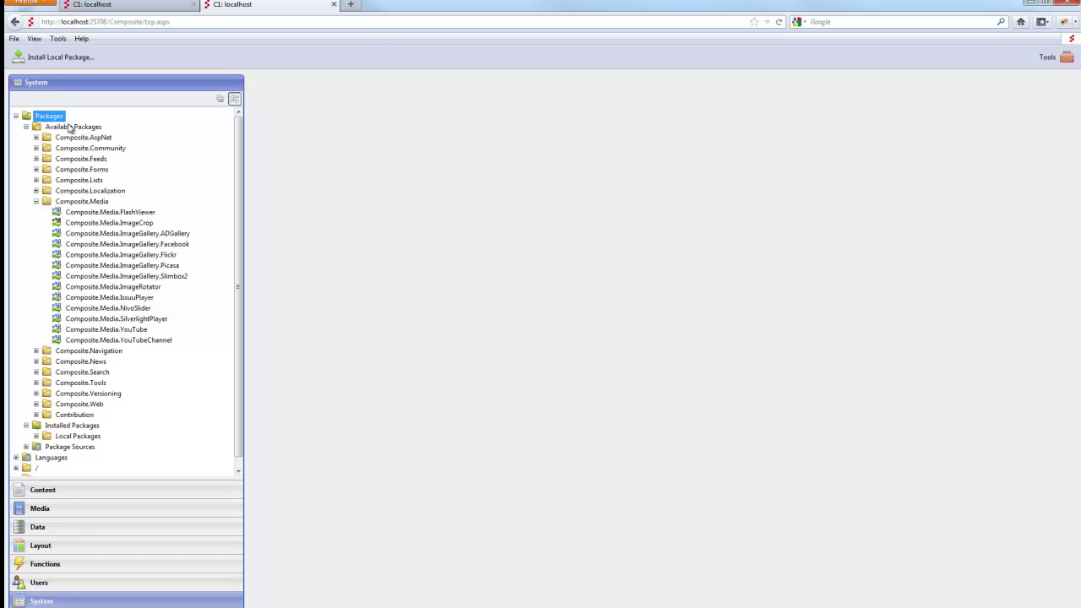
pyautogui.click(71, 126)
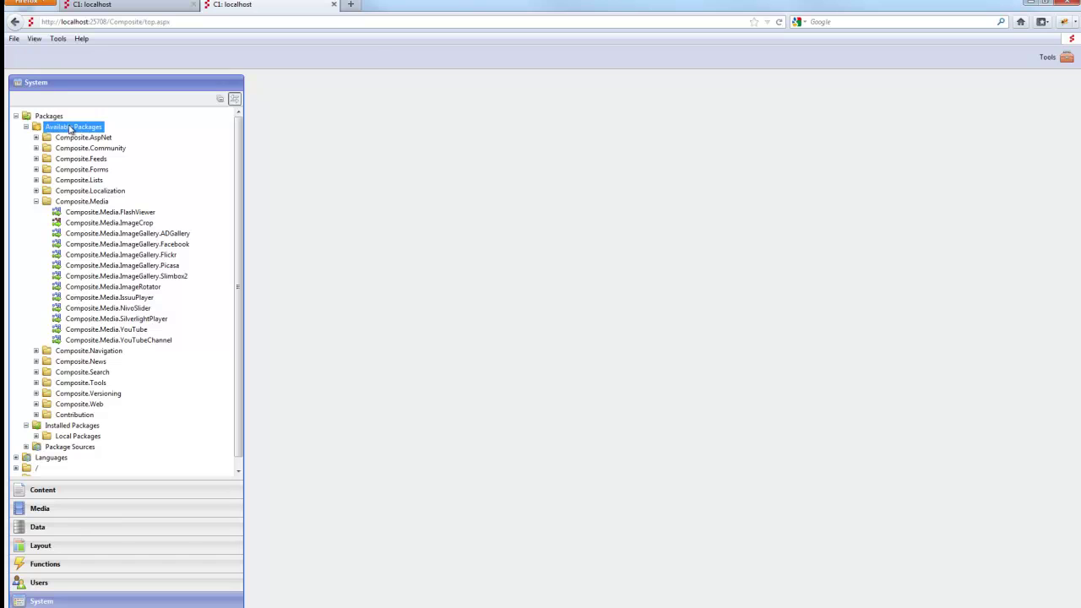
pyautogui.click(106, 203)
pyautogui.click(123, 224)
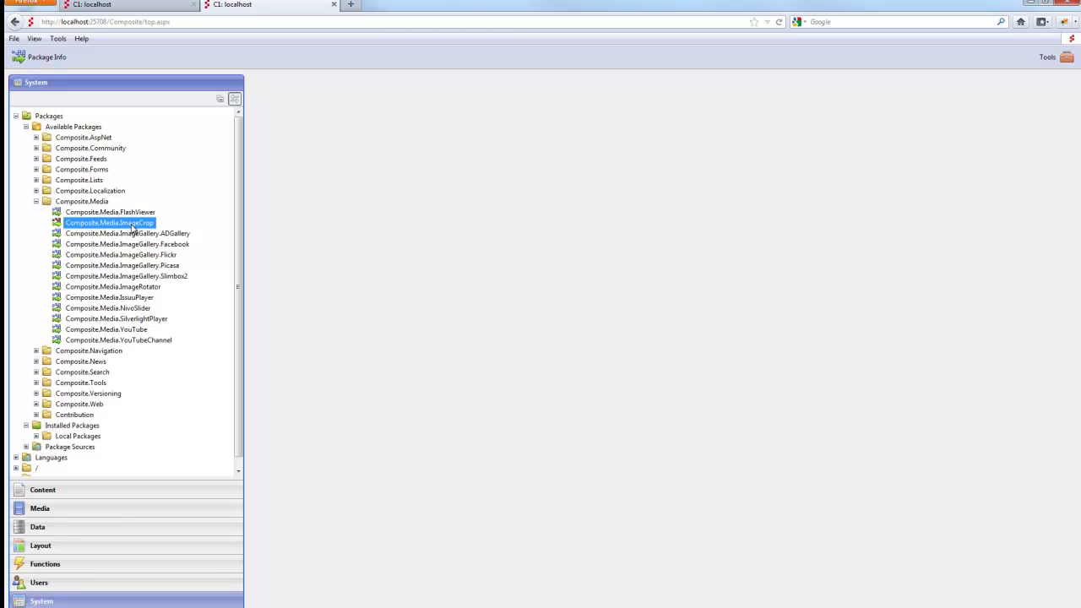
pyautogui.click(50, 57)
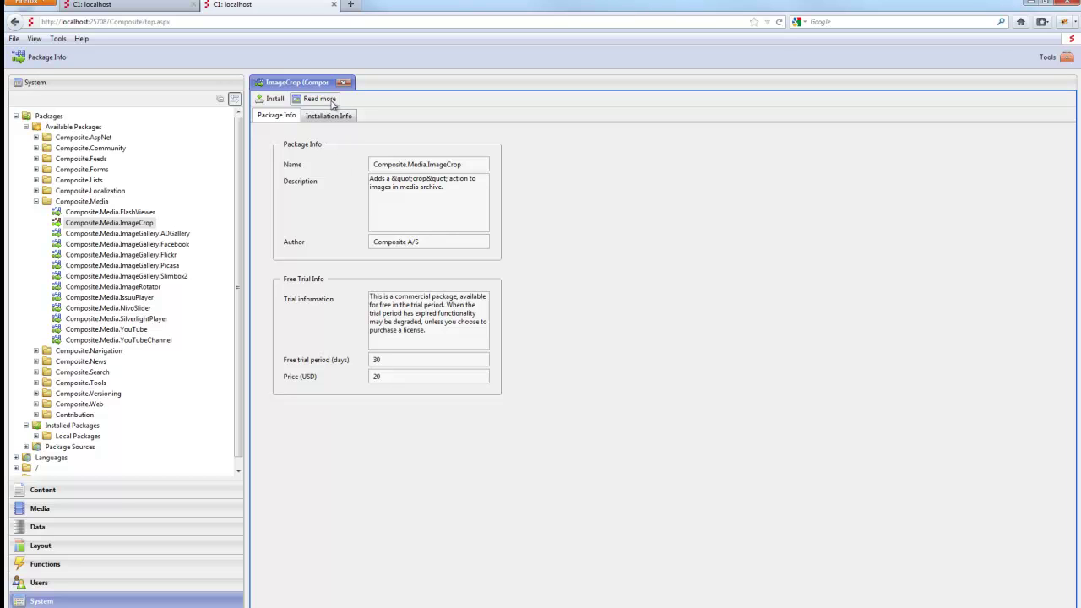
# Install Composite.Media.ImageCrop, accepting the license agreement and continuing through download to Finish.
pyautogui.click(272, 99)
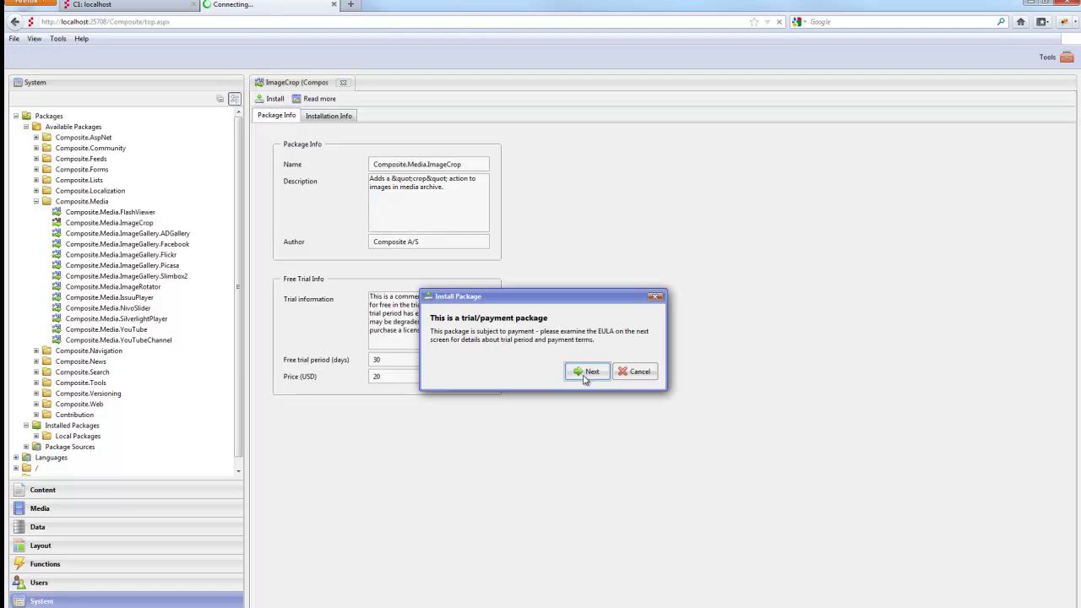
pyautogui.click(495, 429)
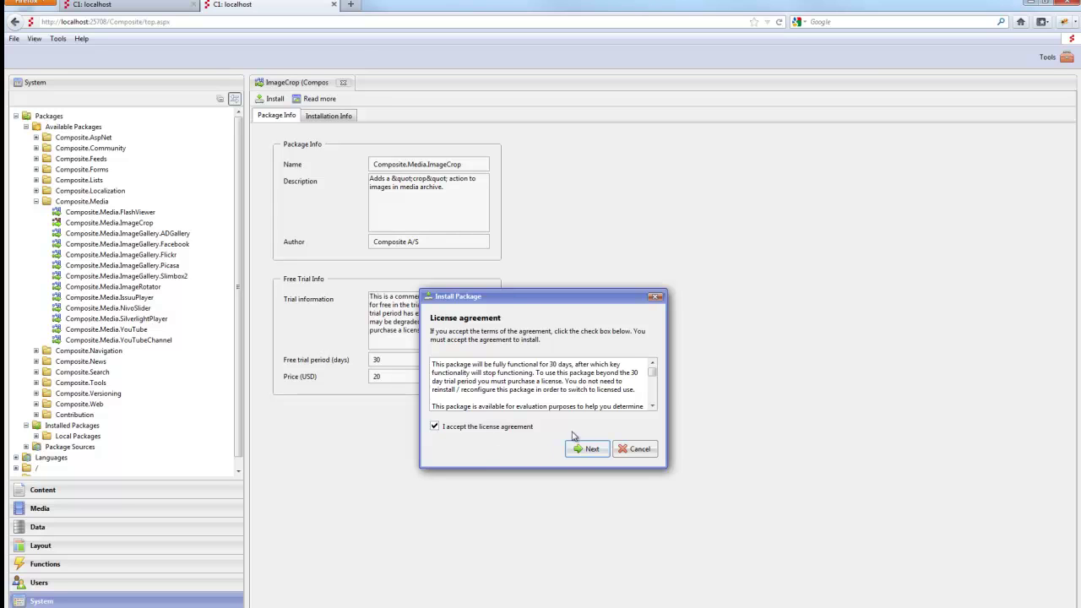
pyautogui.click(585, 450)
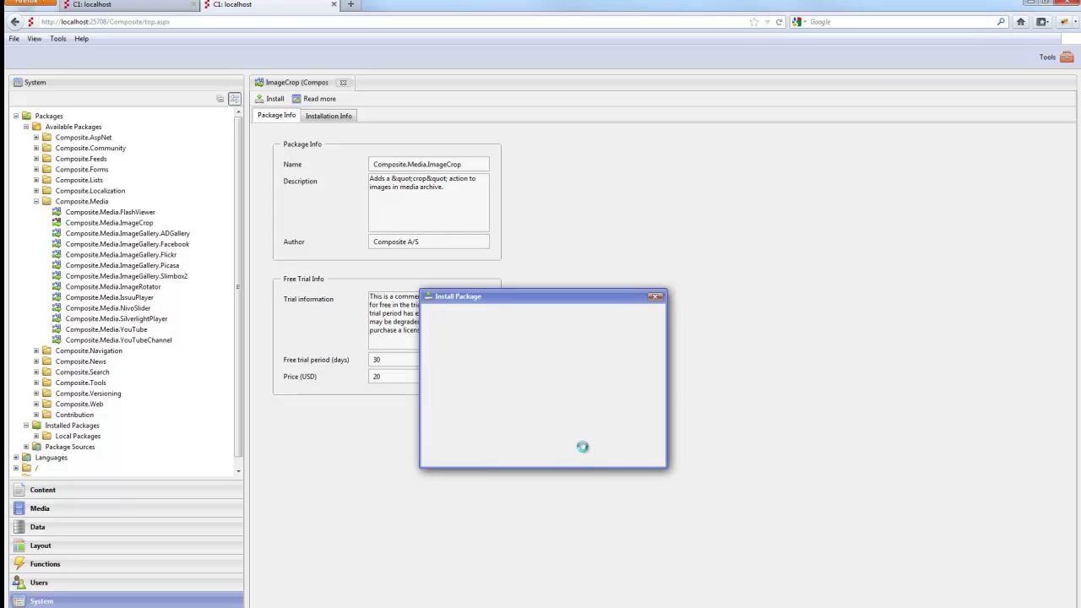
pyautogui.click(582, 449)
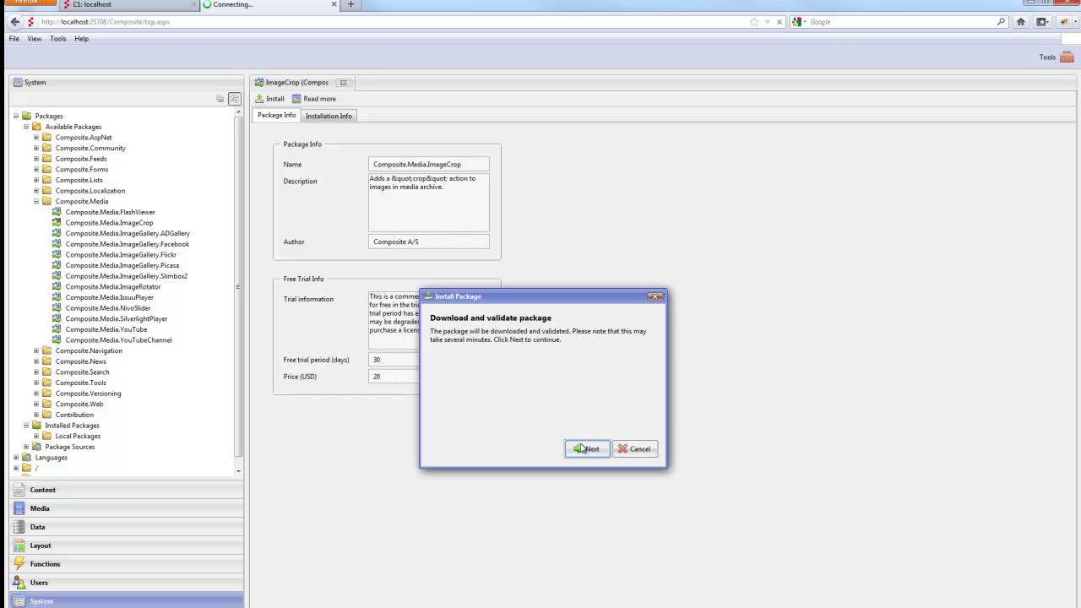
pyautogui.click(581, 450)
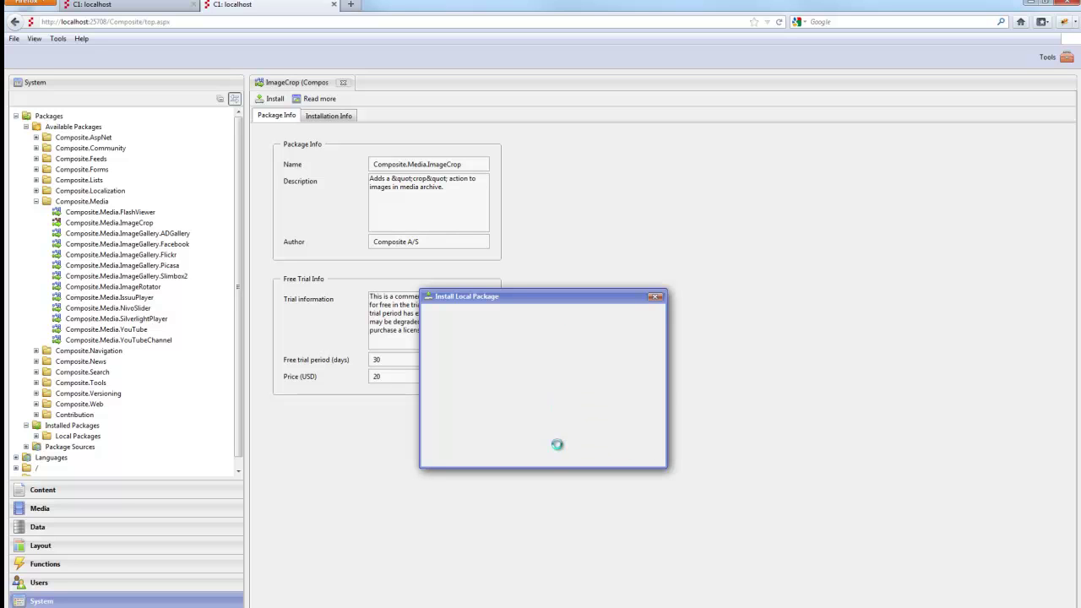
pyautogui.click(642, 450)
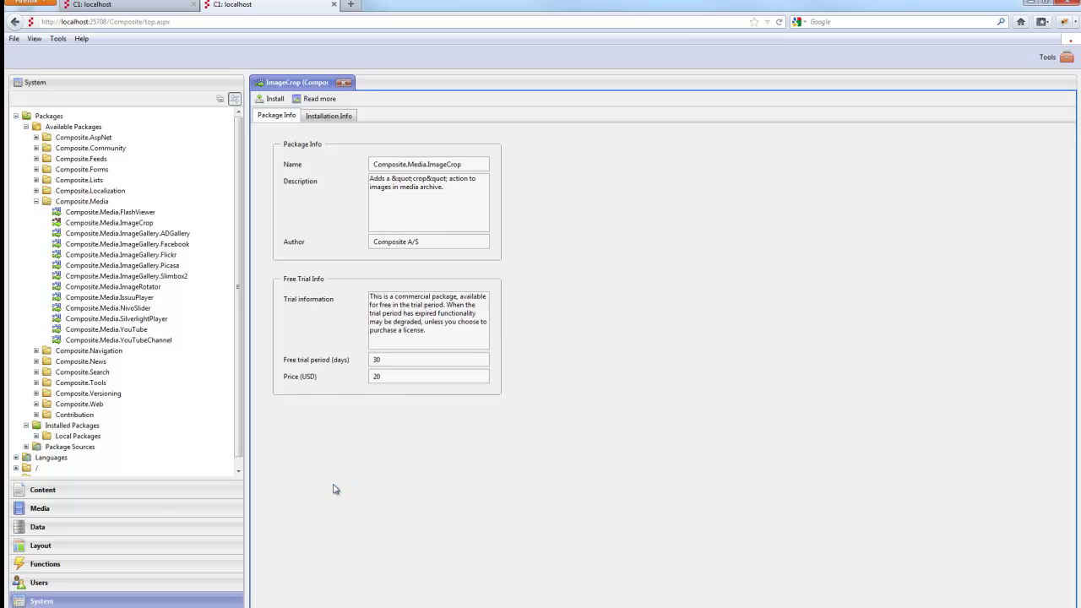
# Refresh the Sample images folder in the Media archive and select ColorsBypigliapost.jpg.
pyautogui.click(160, 508)
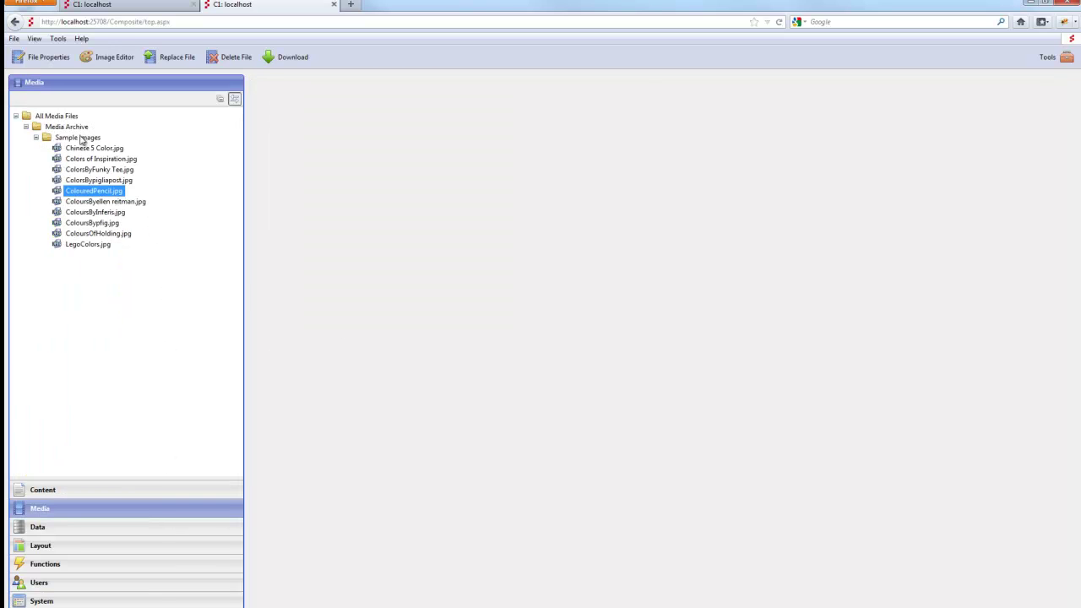
pyautogui.rightClick(83, 138)
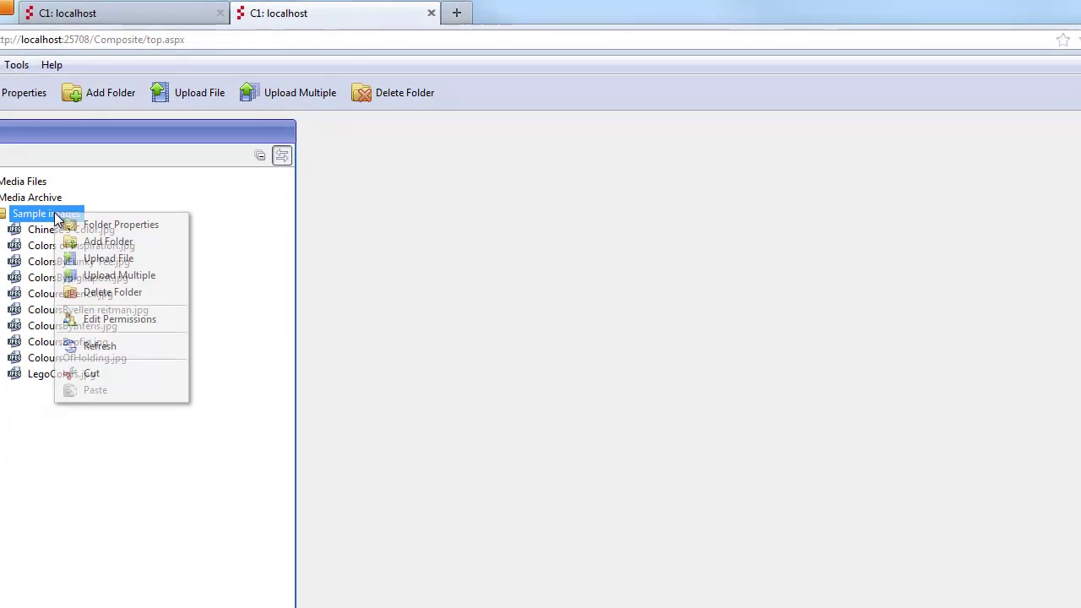
pyautogui.click(116, 348)
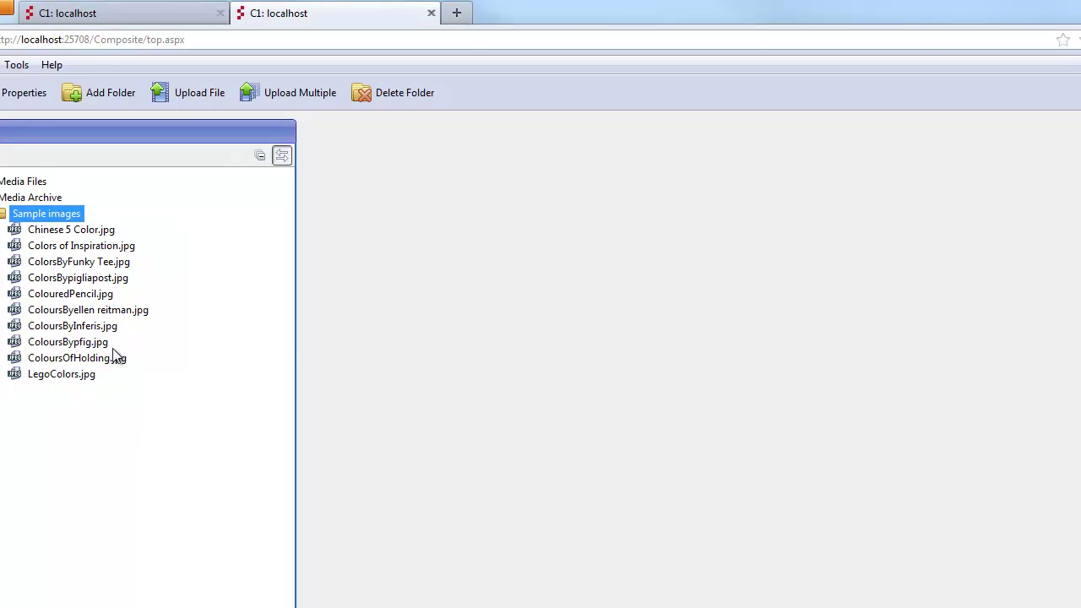
pyautogui.click(88, 281)
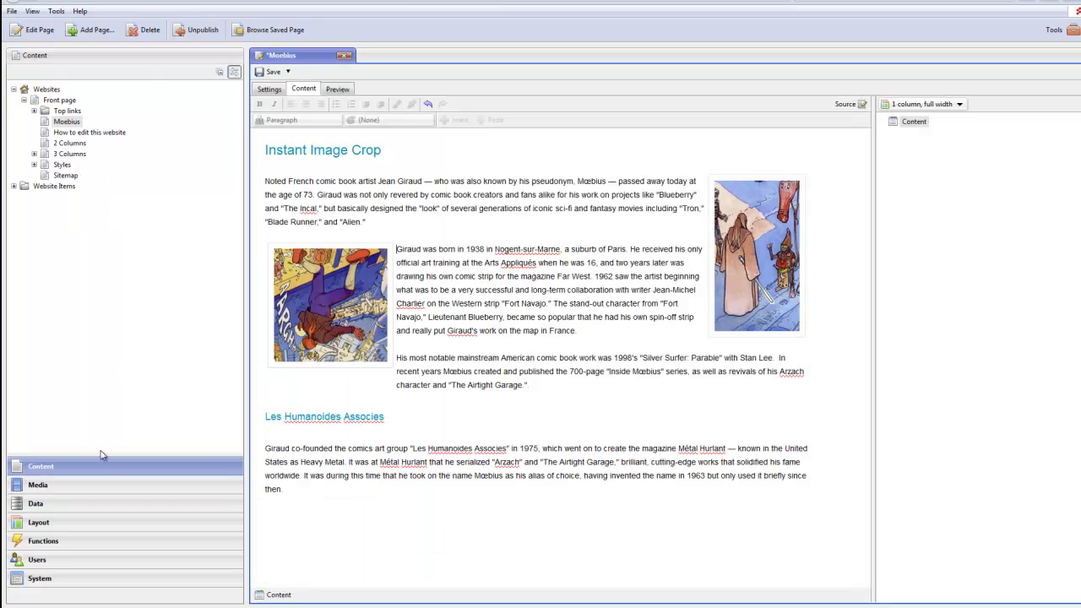
# Open the crop window for TheIncal004 (1x1).png in the Media archive, then cancel without cropping.
pyautogui.click(98, 492)
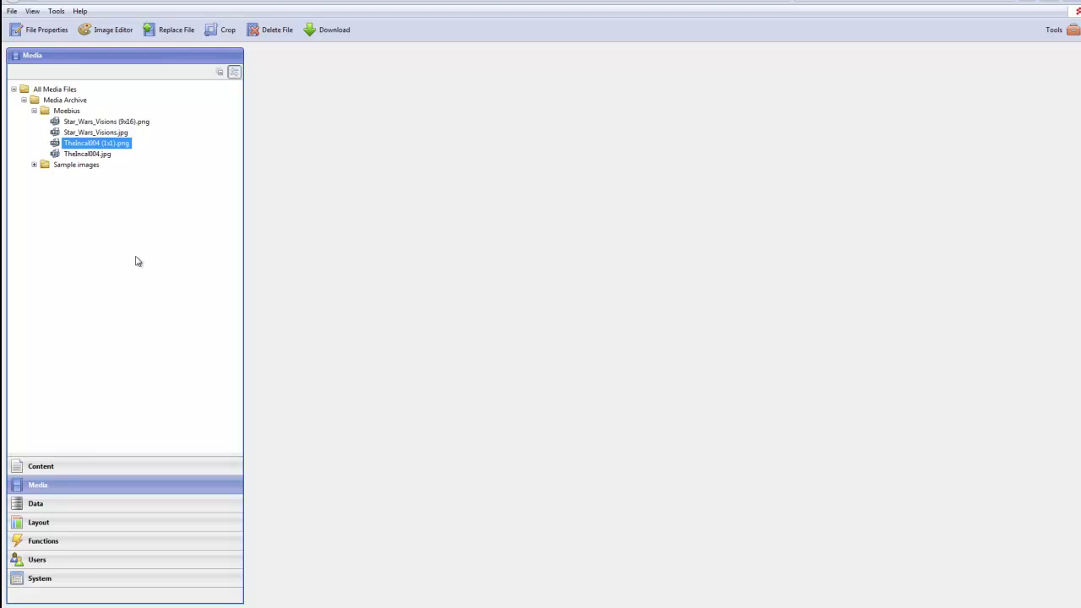
pyautogui.click(219, 34)
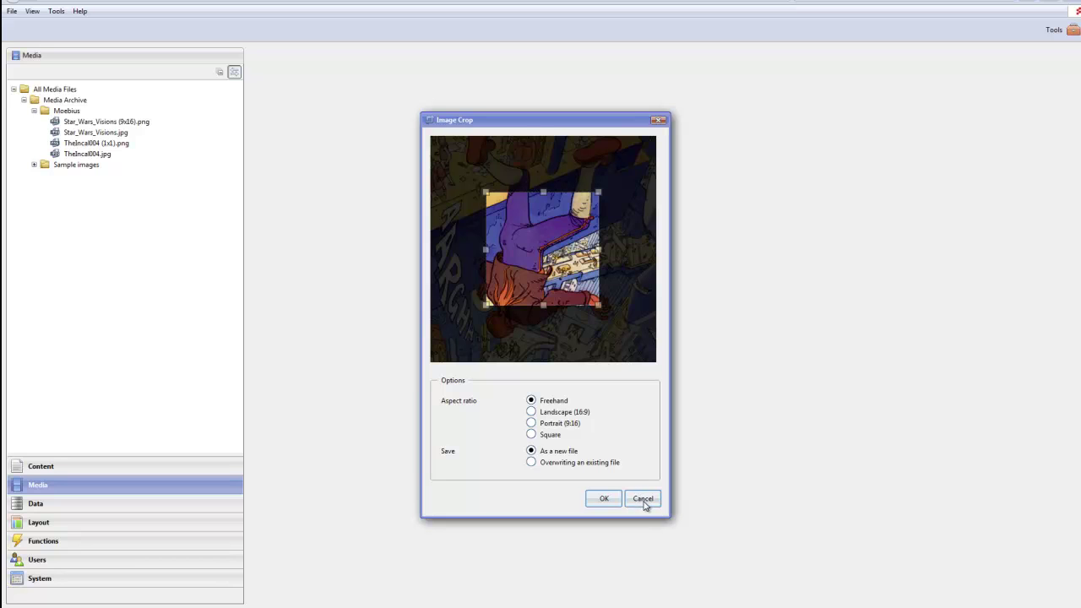
pyautogui.click(643, 499)
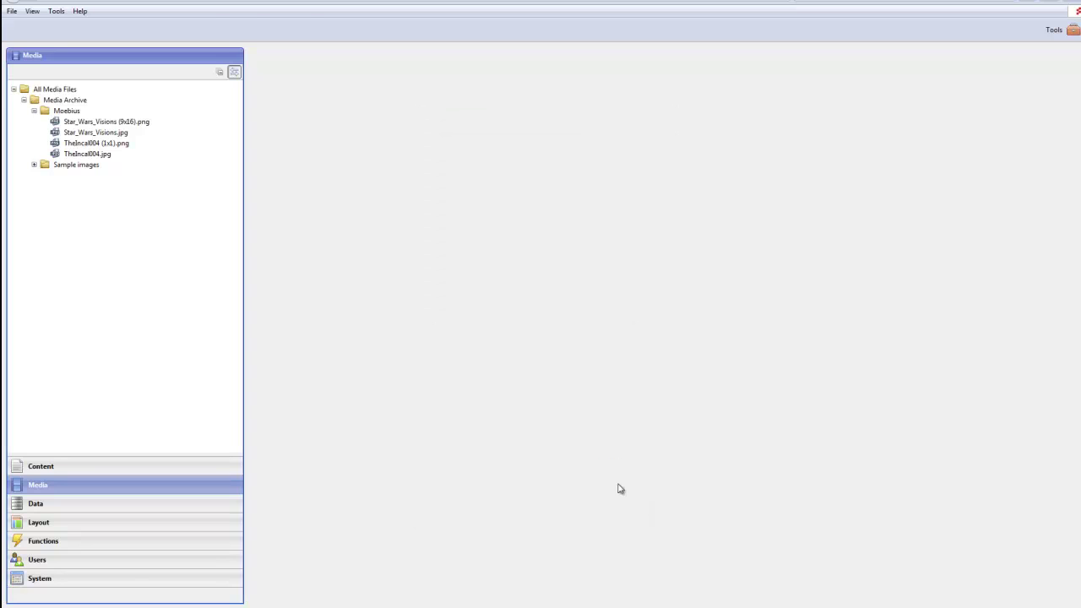
# Open App_Data > Composite > Configuration > Composite.Media.ImageCrop.xml in the System files.
pyautogui.click(125, 580)
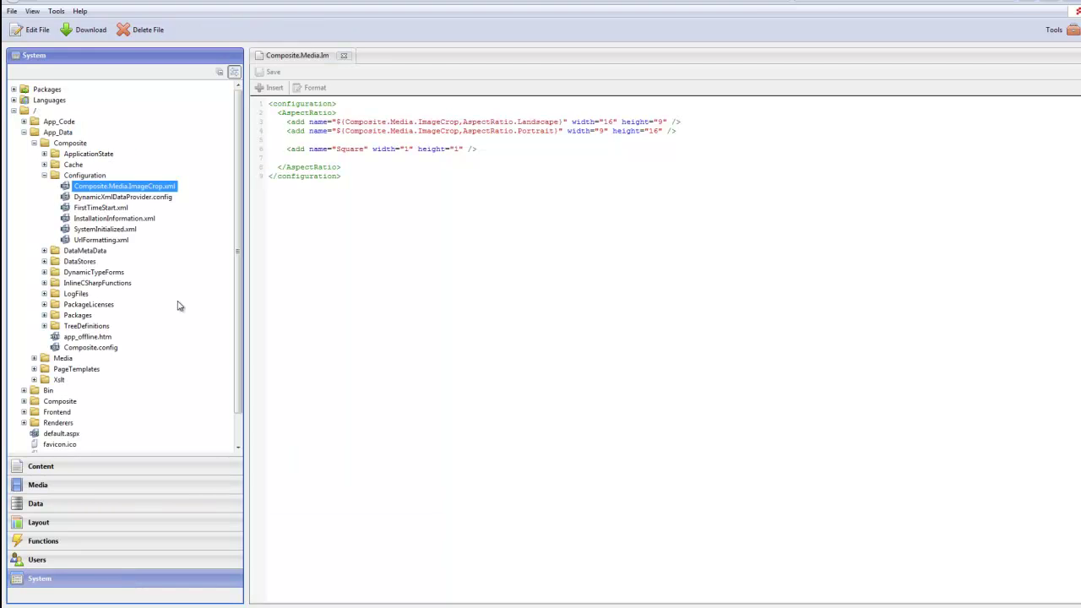
pyautogui.click(58, 133)
pyautogui.click(67, 145)
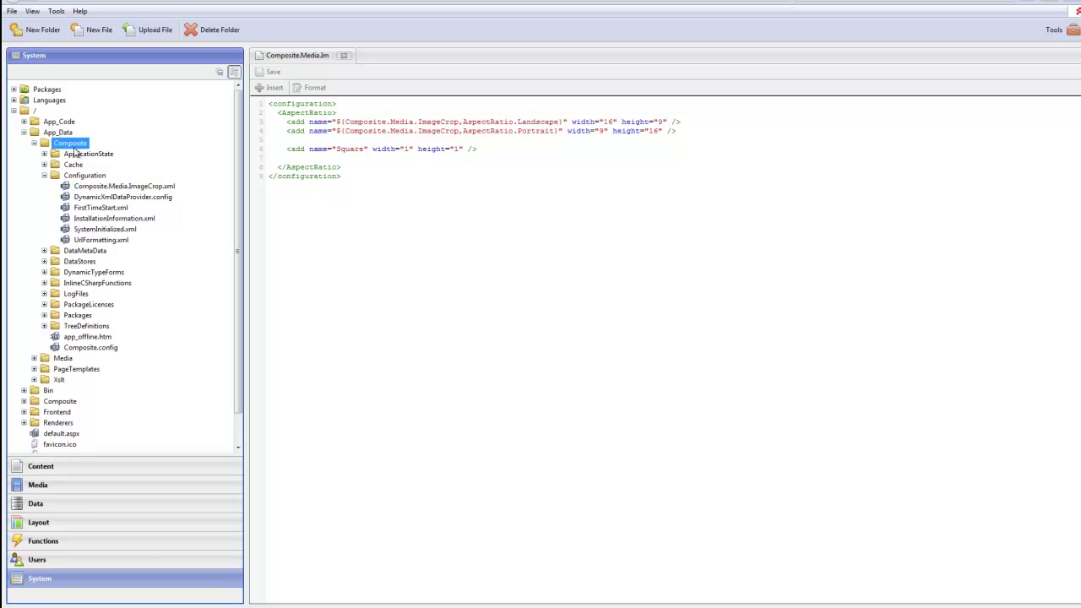
pyautogui.click(100, 176)
pyautogui.click(118, 186)
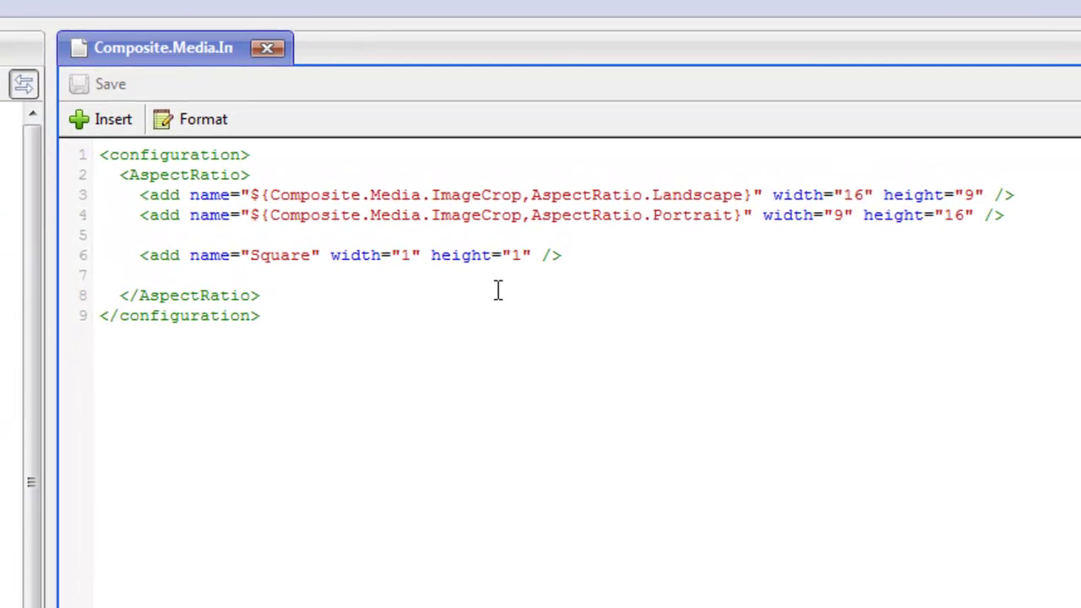
# Duplicate the Square ratio line as a new line 7.
pyautogui.press('Down')
pyautogui.hotkey('shift', 'Down')
pyautogui.hotkey('ctrl', 'c')
pyautogui.press('Right')
pyautogui.hotkey('ctrl', 'v')
# Rename the copied line to 'My aspect' with width 7 and height 9.
pyautogui.press('Up')
pyautogui.hotkey('ctrl', 'Right')
pyautogui.hotkey('ctrl', 'Right')
pyautogui.hotkey('ctrl', 'Right')
pyautogui.hotkey('ctrl', 'Right')
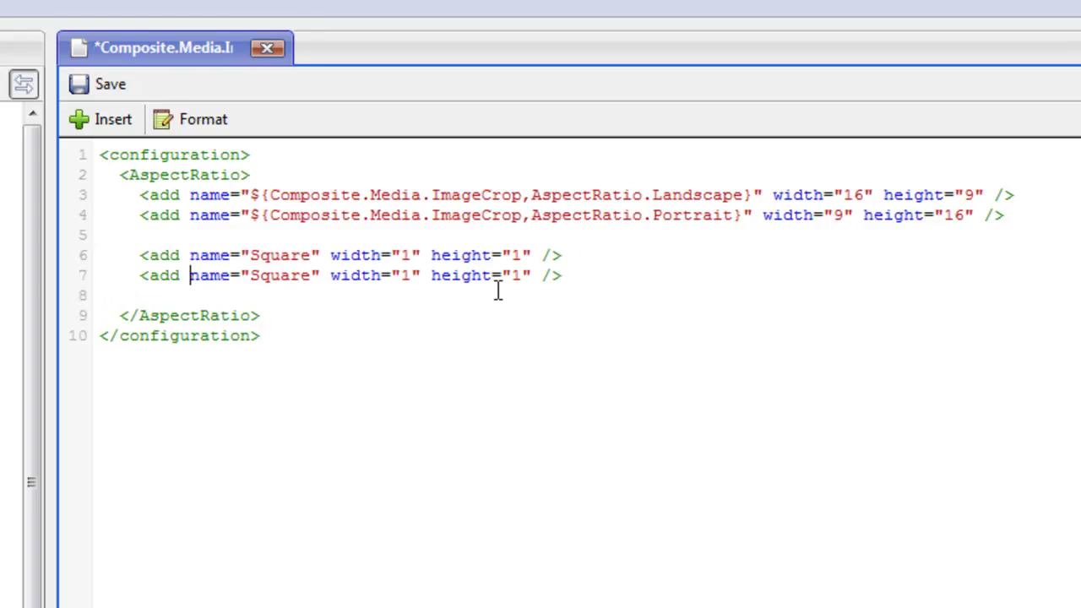
pyautogui.hotkey('ctrl', 'Left')
pyautogui.hotkey('ctrl', 'Left')
pyautogui.hotkey('ctrl', 'shift', 'Right')
pyautogui.hotkey('shift', 'Left')
pyautogui.hotkey('shift', 'Left')
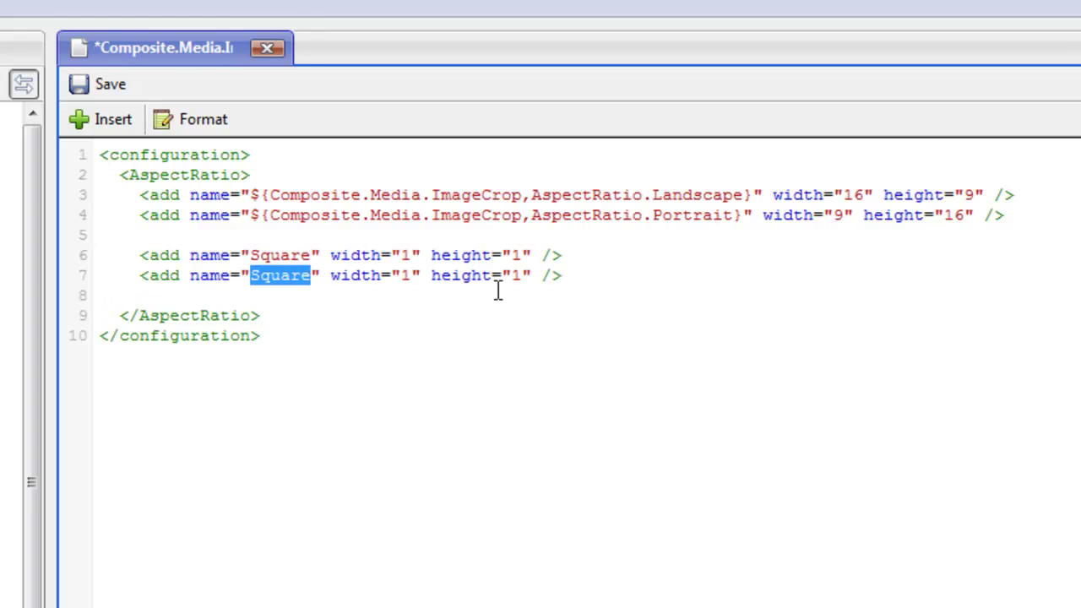
pyautogui.write('My aspect')
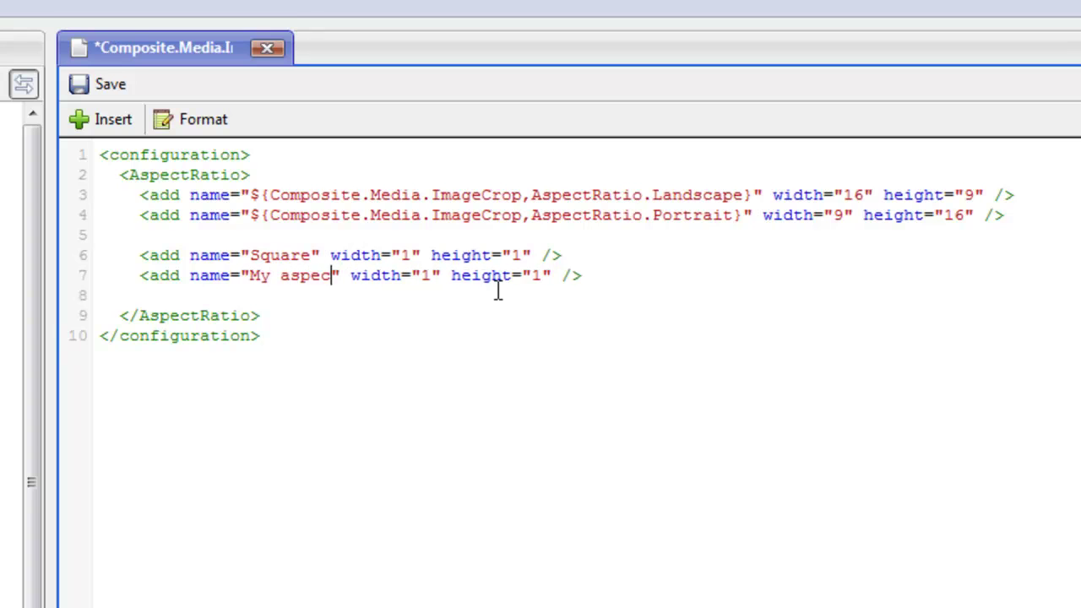
pyautogui.hotkey('ctrl', 'Right')
pyautogui.hotkey('ctrl', 'Right')
pyautogui.hotkey('ctrl', 'Right')
pyautogui.hotkey('shift', 'Right')
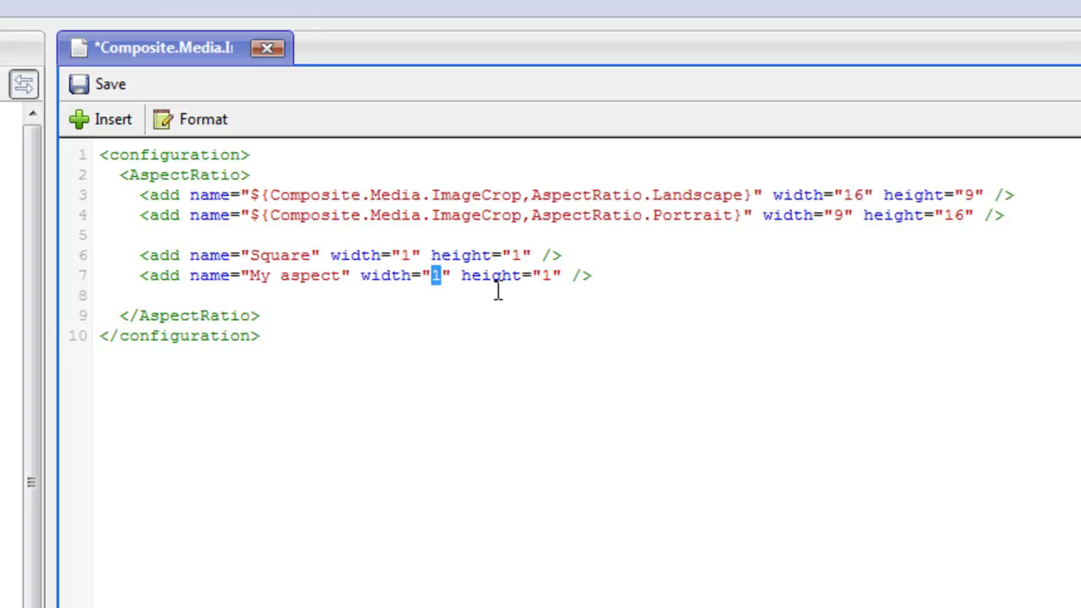
pyautogui.write('7')
pyautogui.hotkey('ctrl', 'Right')
pyautogui.hotkey('ctrl', 'Right')
pyautogui.hotkey('ctrl', 'Right')
pyautogui.hotkey('shift', 'Right')
pyautogui.write('9')
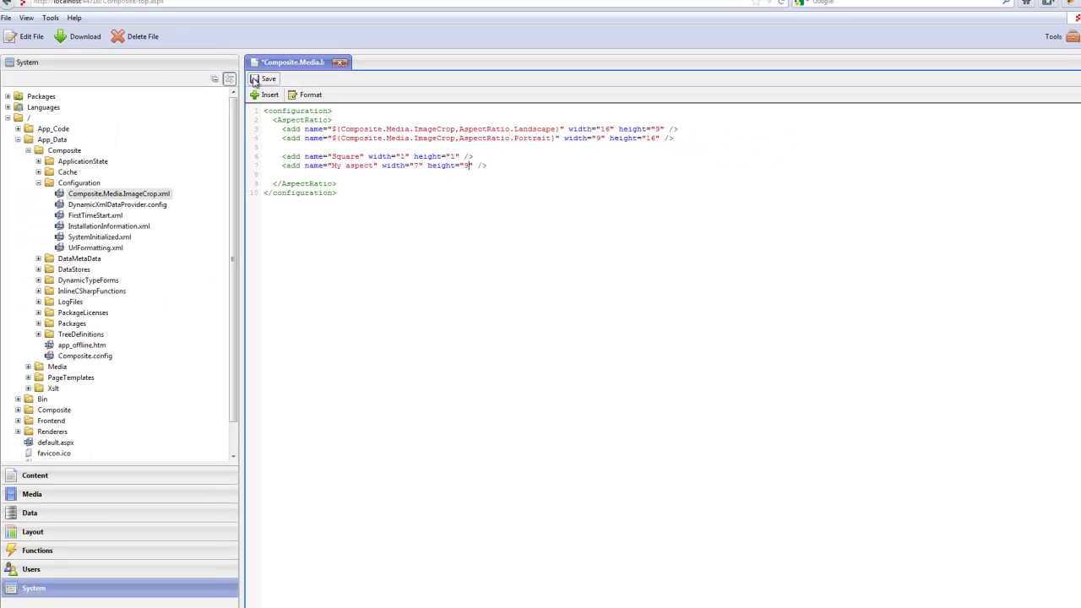
# Save Composite.Media.ImageCrop.xml with the 'My aspect' ratio, view the Server Log, and restart the server.
pyautogui.click(258, 78)
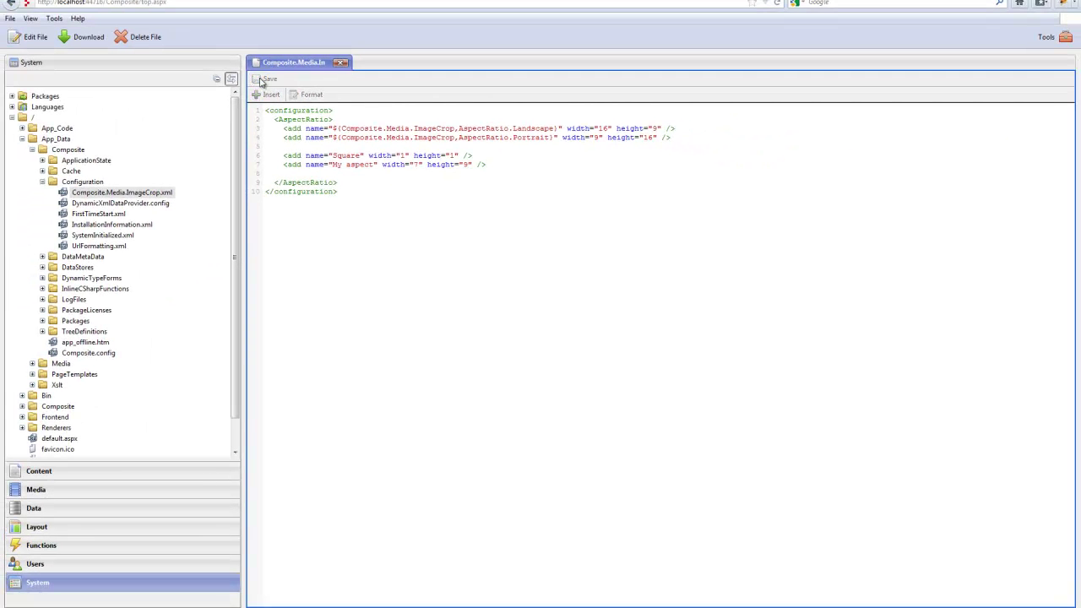
pyautogui.click(59, 20)
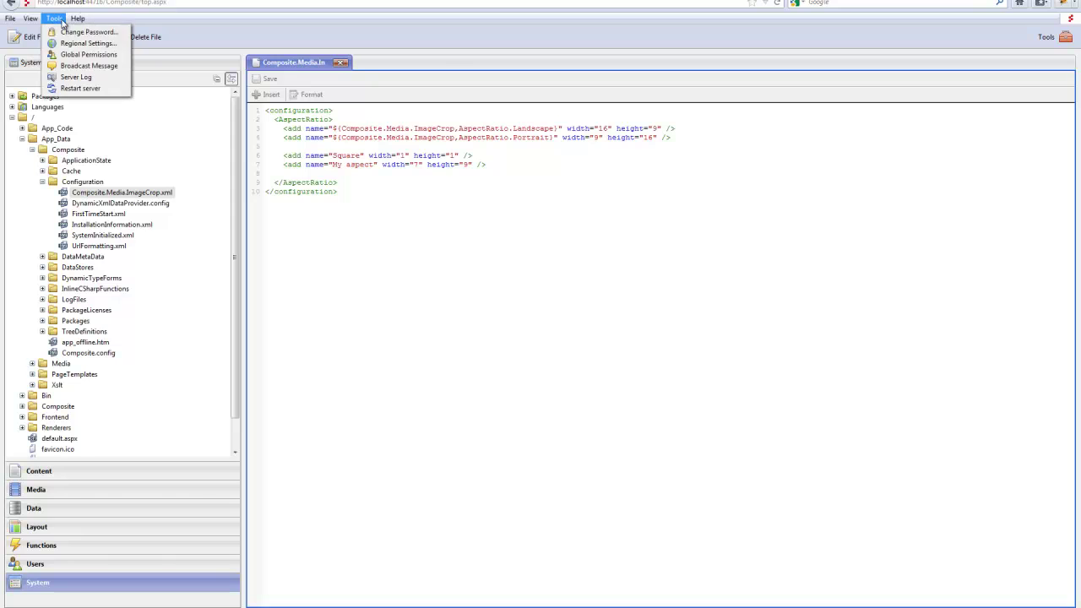
pyautogui.click(76, 76)
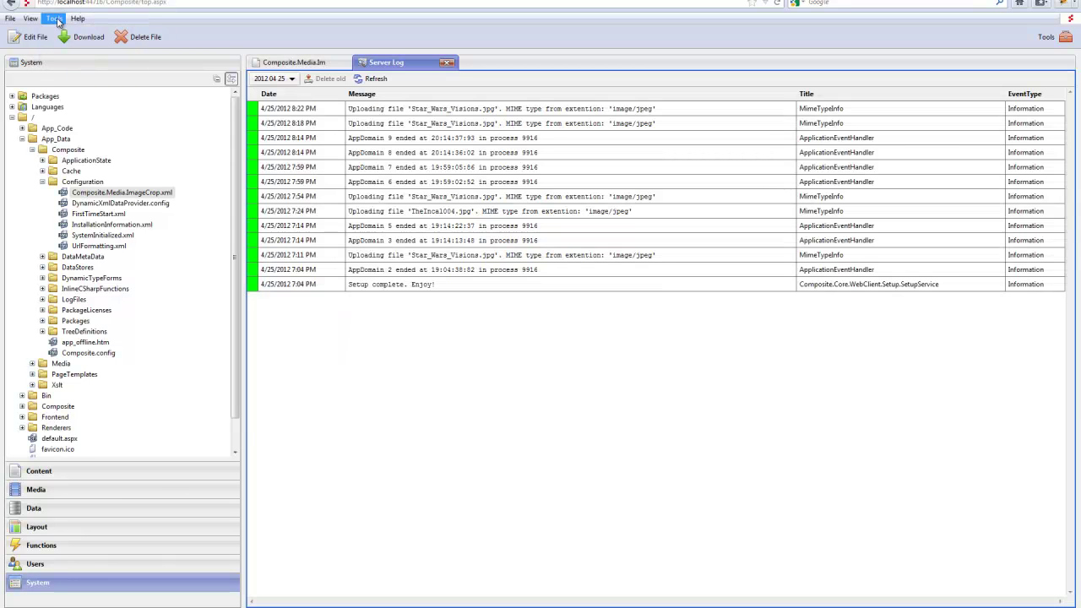
pyautogui.click(54, 18)
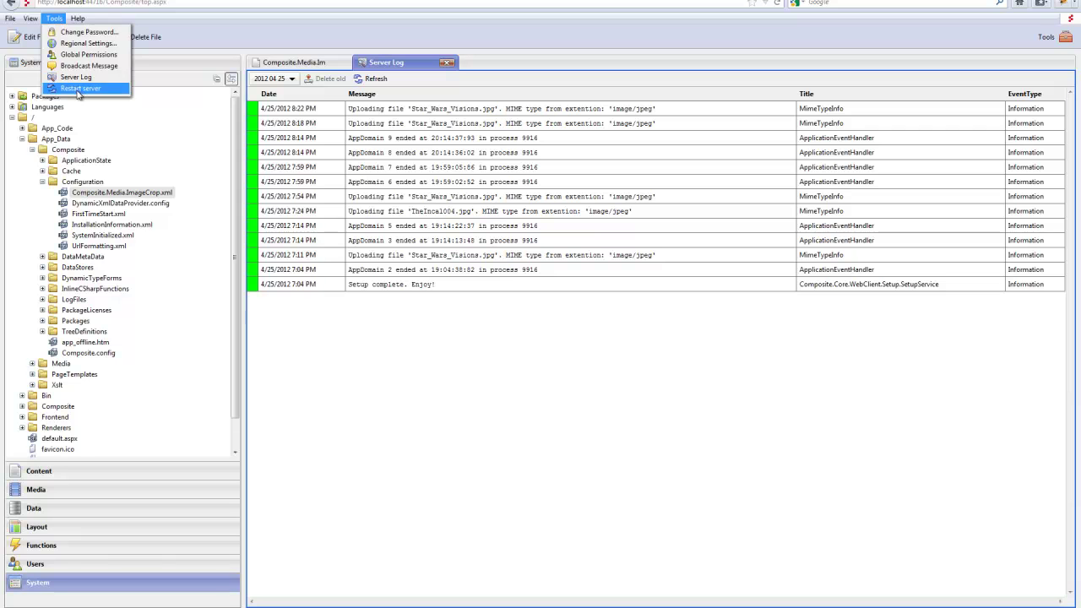
pyautogui.click(78, 89)
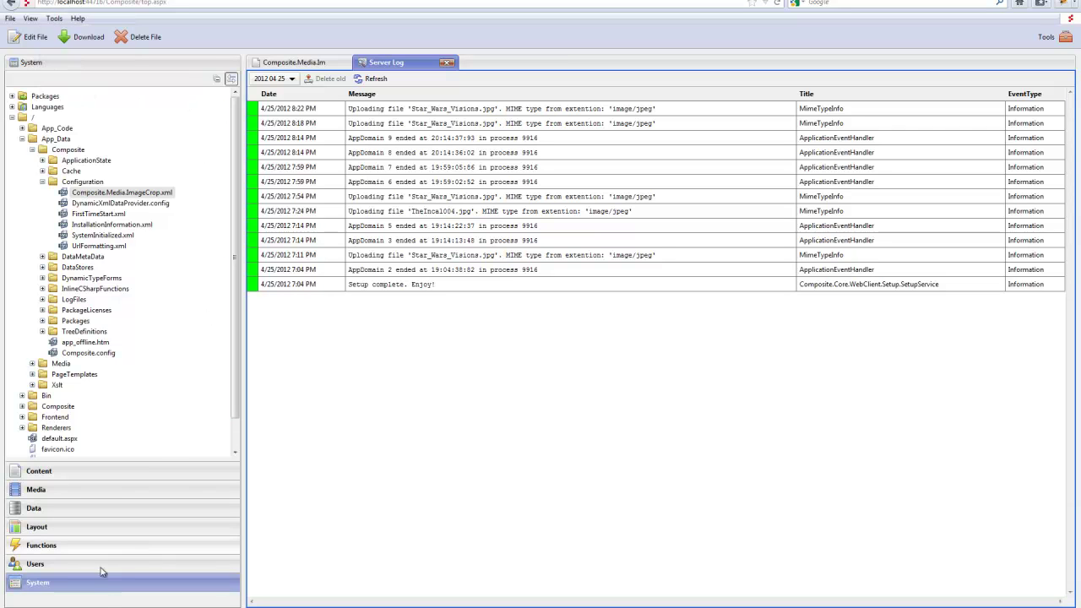
# Crop TheIncal004 (1x1).png in Media using the new 'My aspect' ratio.
pyautogui.click(84, 497)
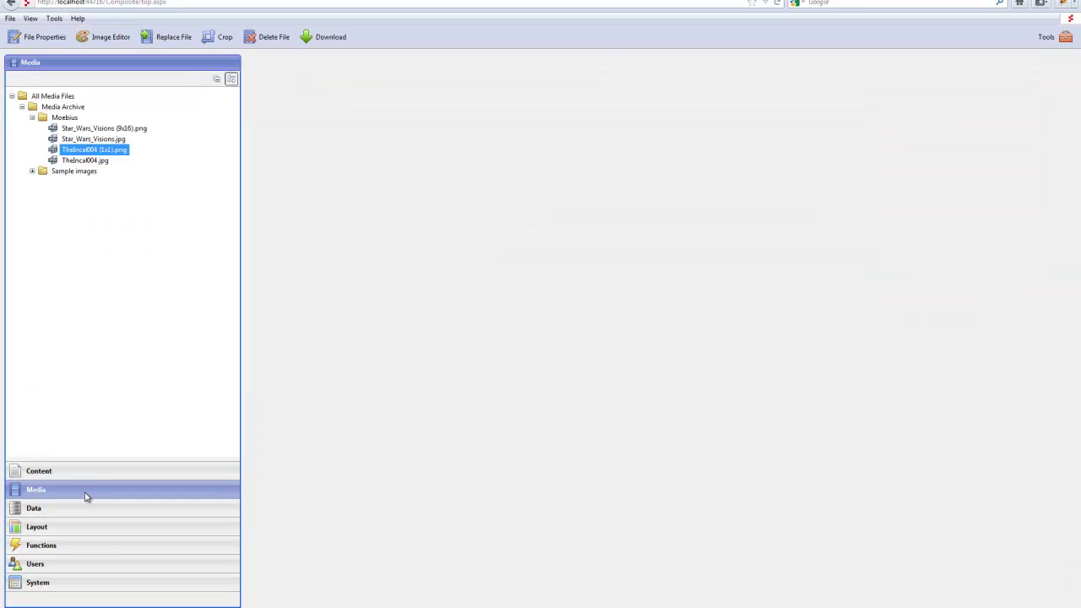
pyautogui.click(221, 38)
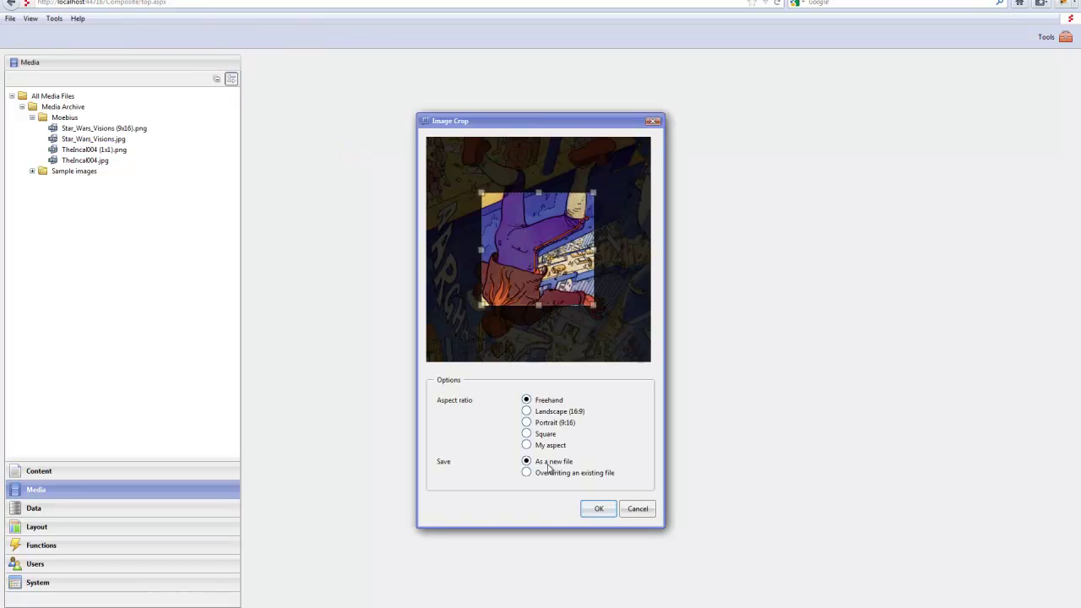
pyautogui.click(527, 445)
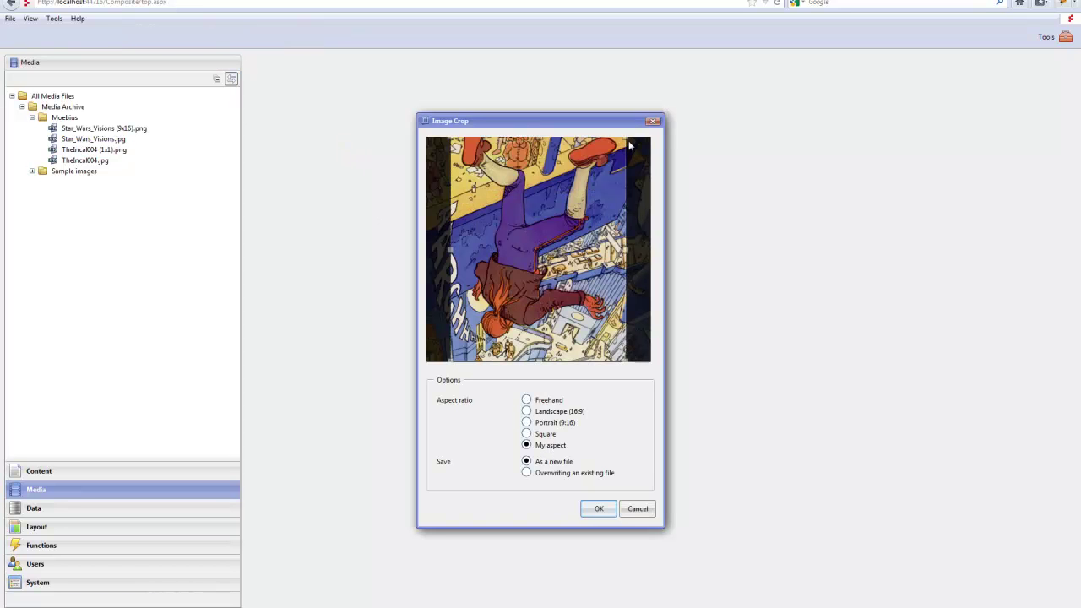
# Shrink and nudge the crop box, cancel without cropping, and return to the Moebius page content.
pyautogui.moveTo(628, 140); pyautogui.dragTo(550, 233)
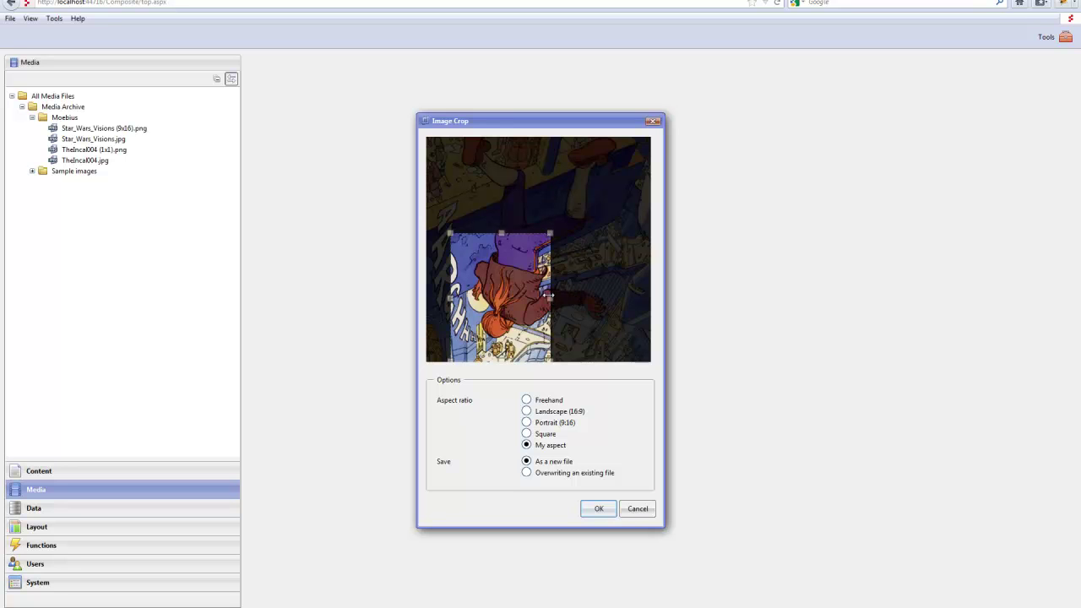
pyautogui.moveTo(527, 299); pyautogui.dragTo(535, 289)
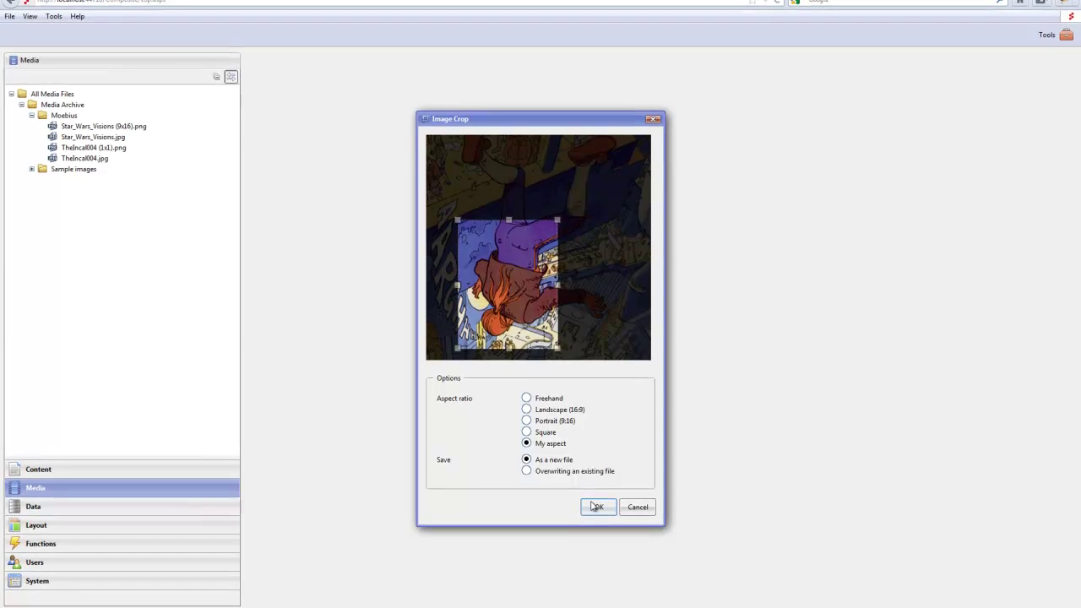
pyautogui.click(639, 499)
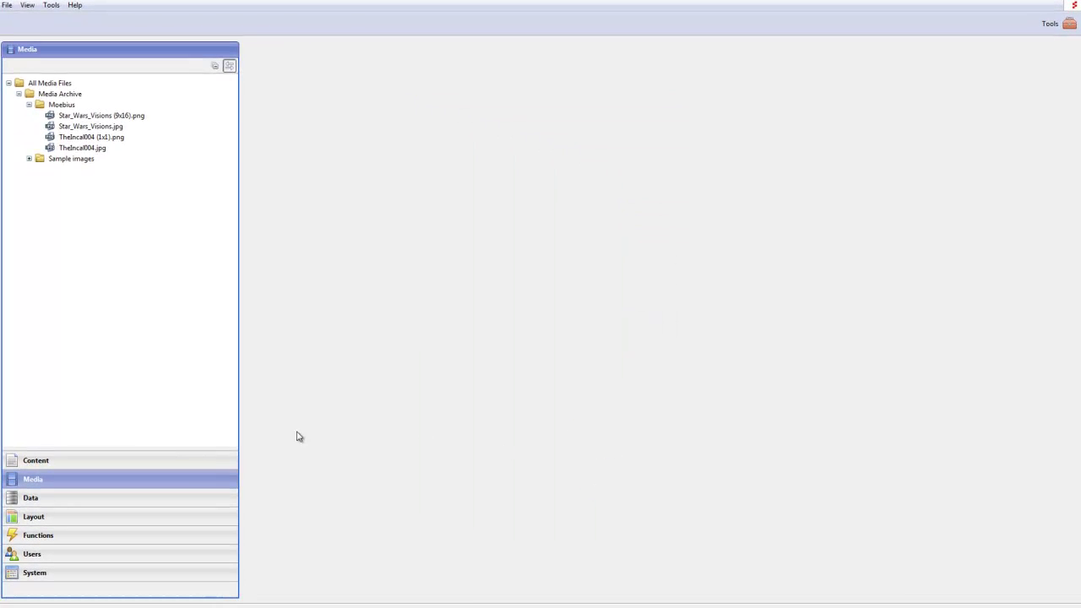
pyautogui.click(177, 468)
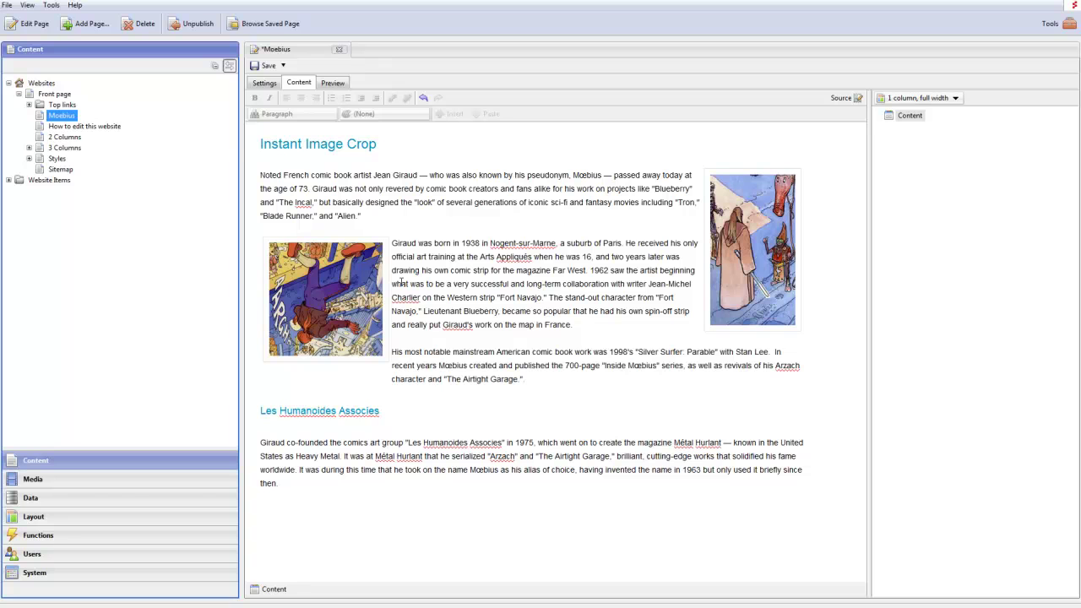